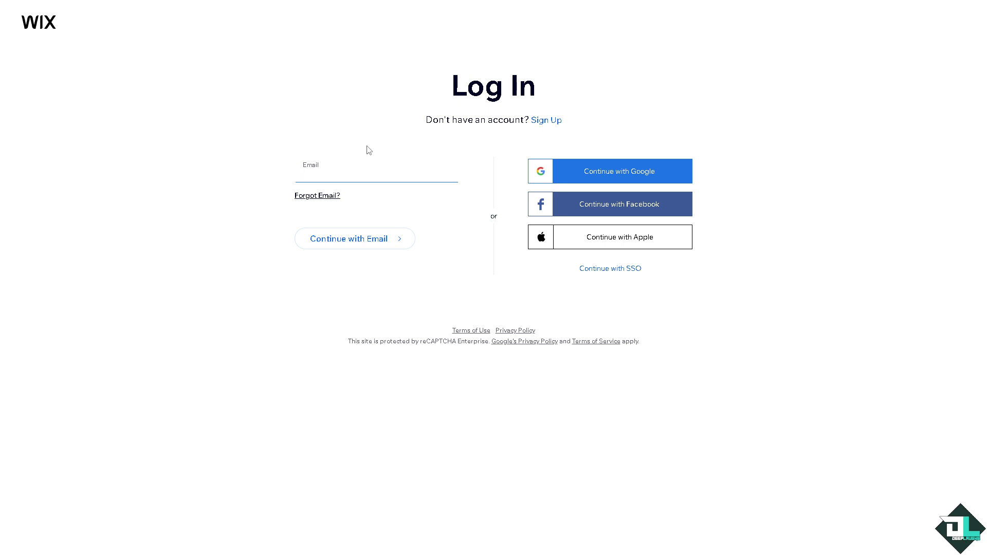
Go to the account sign-up and start a new site from a Studio template
{"action": "left_click", "coordinate": [554, 122]}
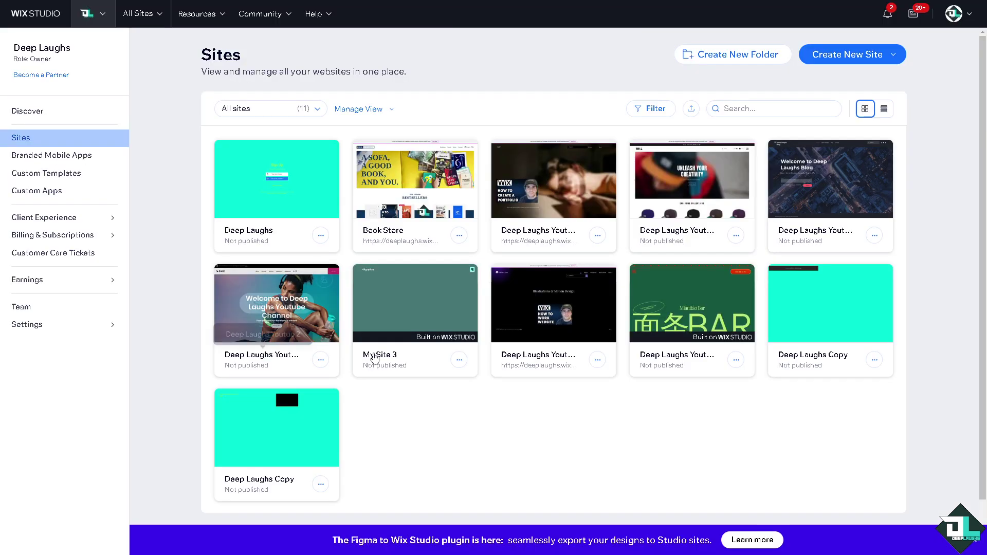
{"action": "mouse_move", "coordinate": [381, 359]}
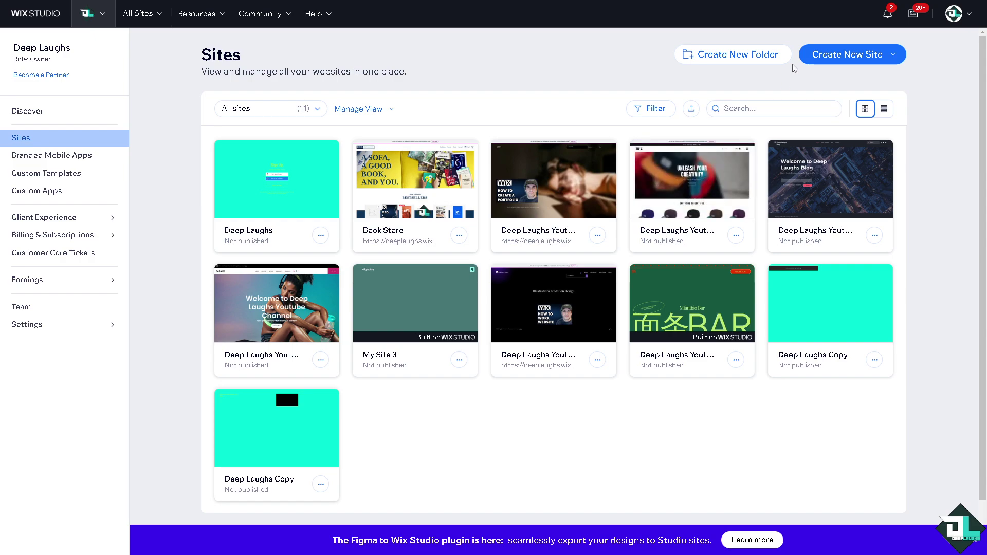
{"action": "left_click", "coordinate": [867, 60]}
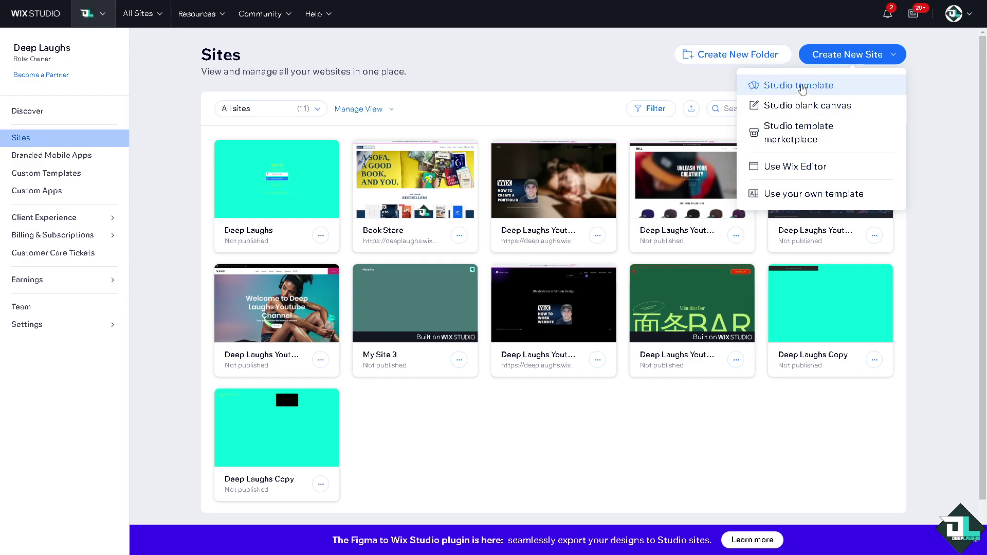
{"action": "left_click", "coordinate": [800, 87]}
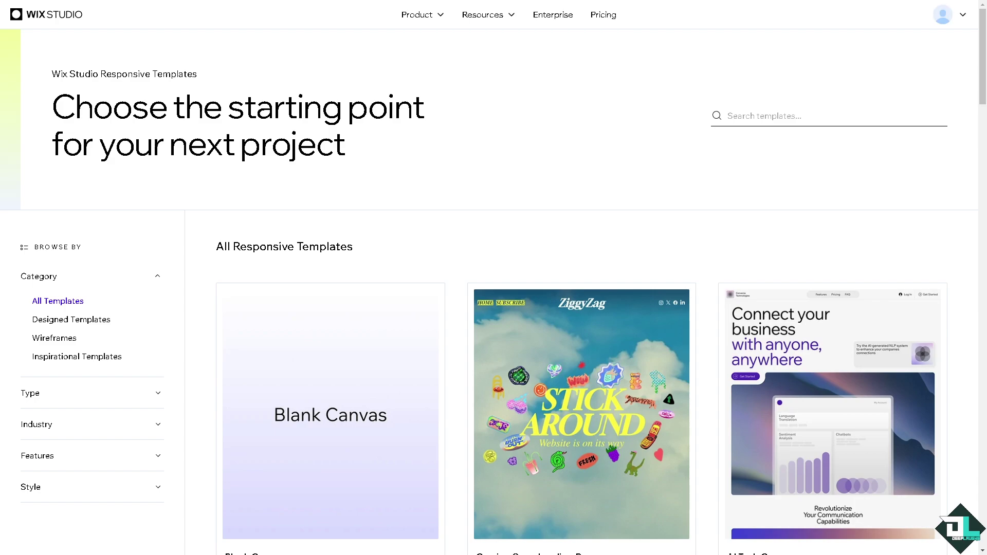
Browse the responsive templates and open the preview of the Coming Soon Landing Page template
{"action": "scroll", "coordinate": [400, 254], "scroll_direction": "down", "scroll_amount": 1}
{"action": "scroll", "coordinate": [400, 254], "scroll_direction": "down", "scroll_amount": 1}
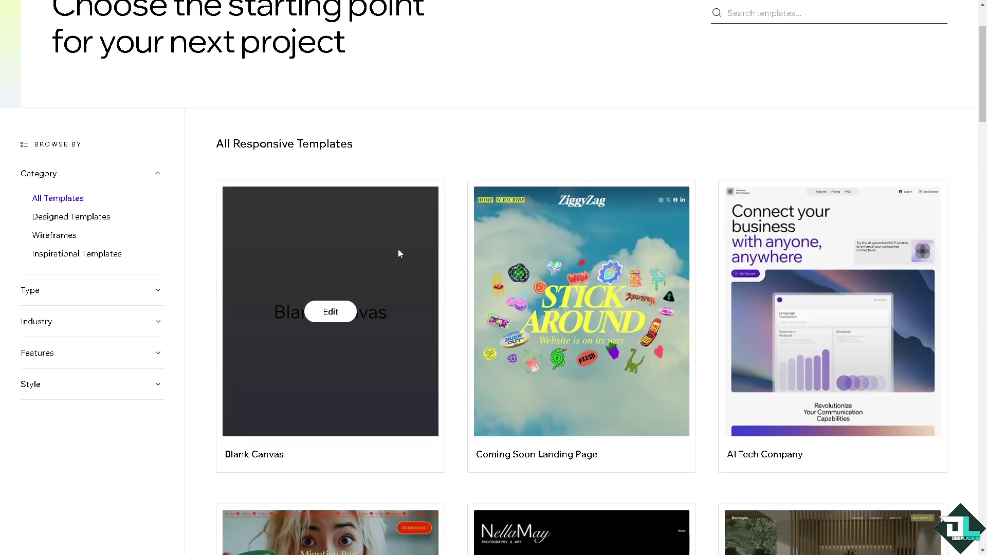
{"action": "scroll", "coordinate": [397, 249], "scroll_direction": "up", "scroll_amount": 2}
{"action": "scroll", "coordinate": [345, 242], "scroll_direction": "down", "scroll_amount": 2}
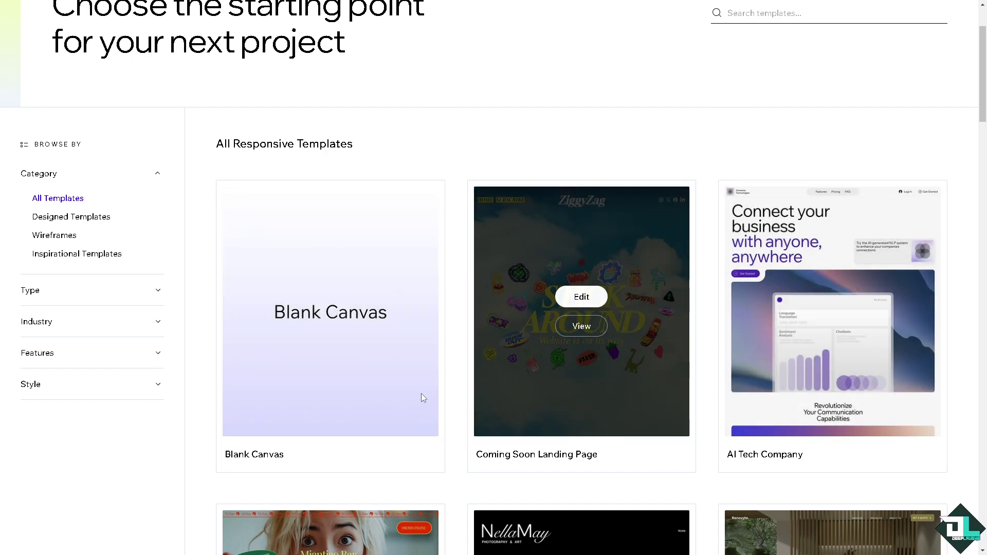
{"action": "scroll", "coordinate": [418, 394], "scroll_direction": "down", "scroll_amount": 5}
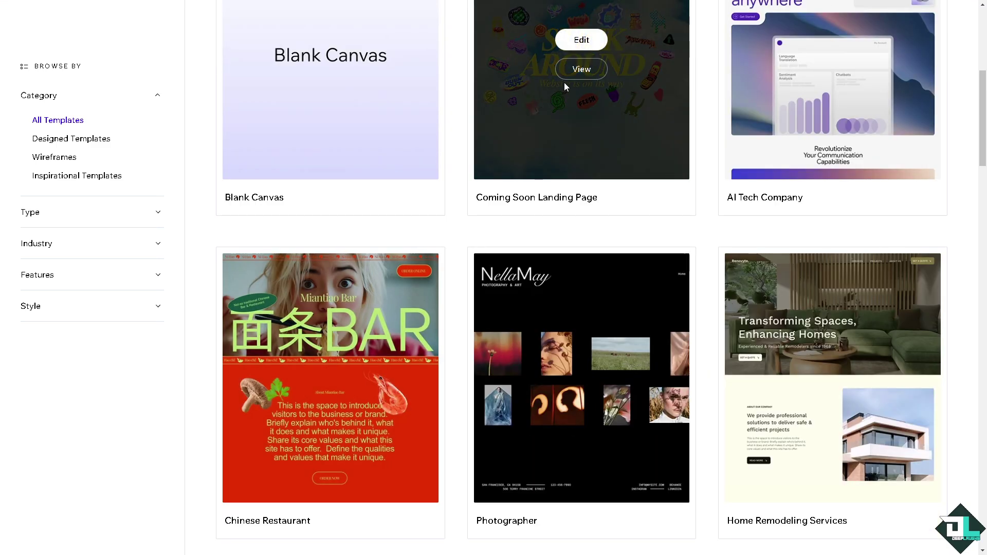
{"action": "left_click", "coordinate": [575, 75]}
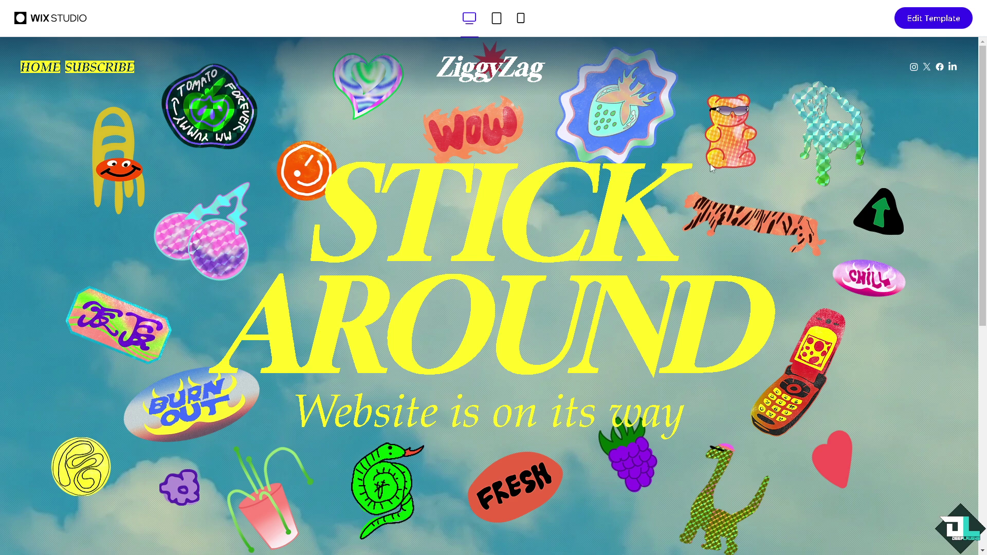
Examine the template preview from header to footer in both the desktop and mobile layouts
{"action": "scroll", "coordinate": [576, 149], "scroll_direction": "down", "scroll_amount": 5}
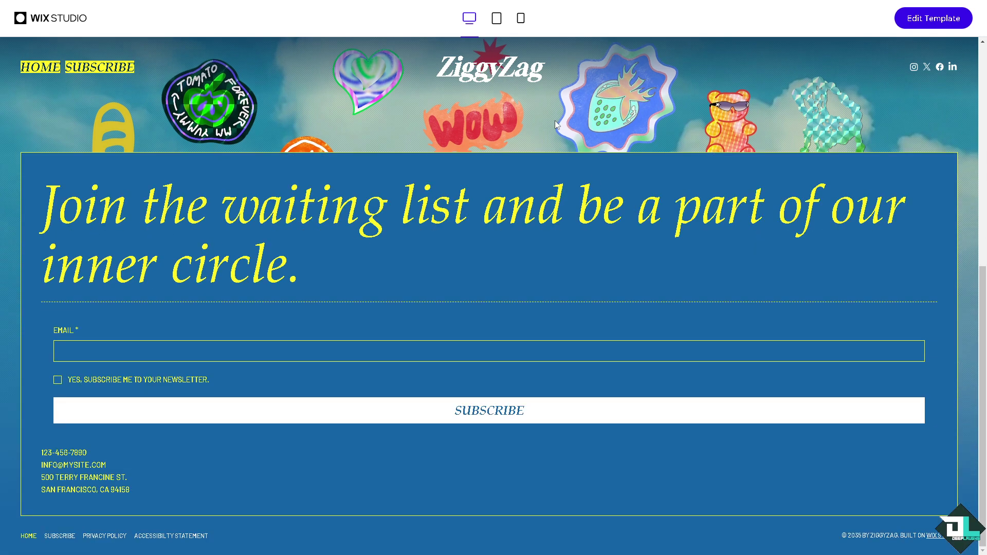
{"action": "scroll", "coordinate": [555, 123], "scroll_direction": "up", "scroll_amount": 5}
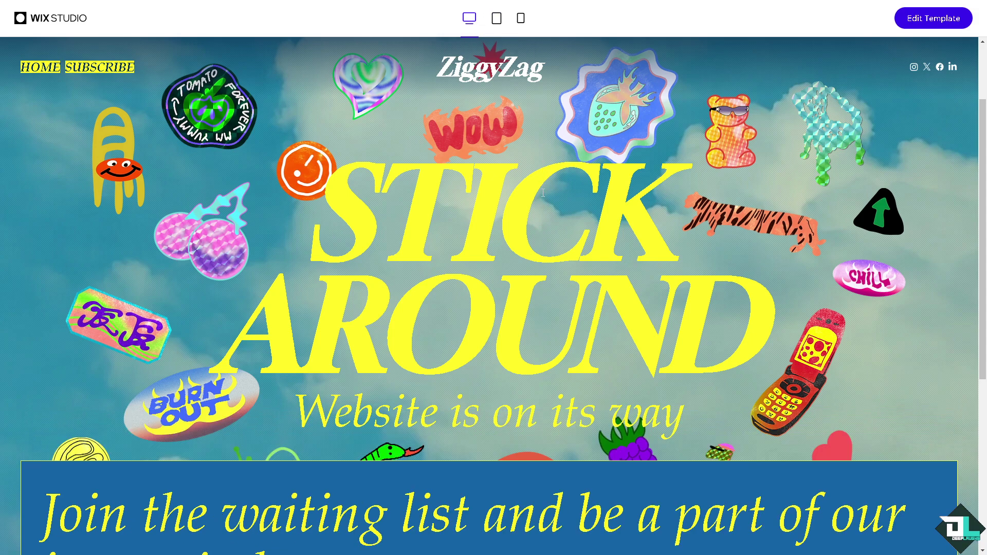
{"action": "scroll", "coordinate": [540, 197], "scroll_direction": "down", "scroll_amount": 5}
{"action": "scroll", "coordinate": [541, 197], "scroll_direction": "up", "scroll_amount": 3}
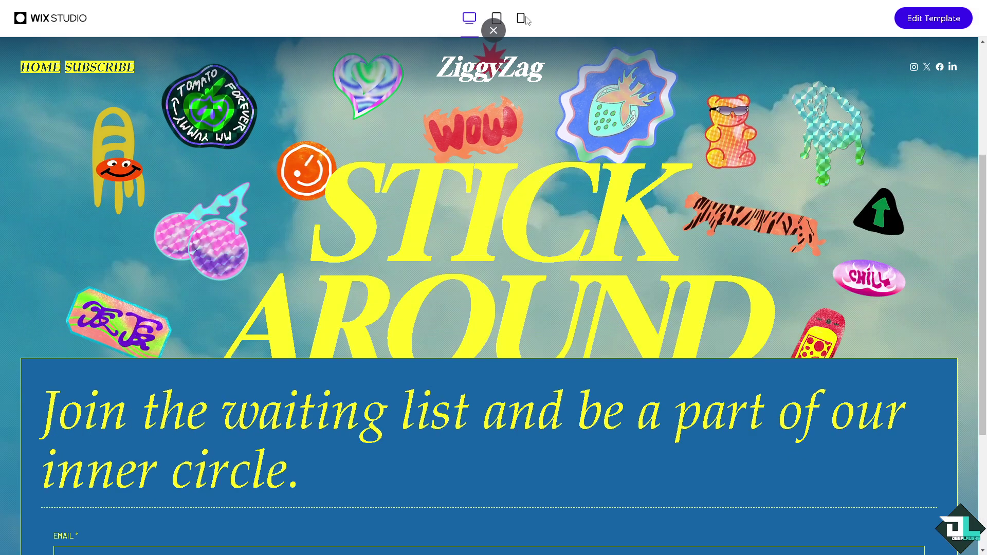
{"action": "left_click", "coordinate": [520, 18]}
{"action": "scroll", "coordinate": [523, 160], "scroll_direction": "down", "scroll_amount": 4}
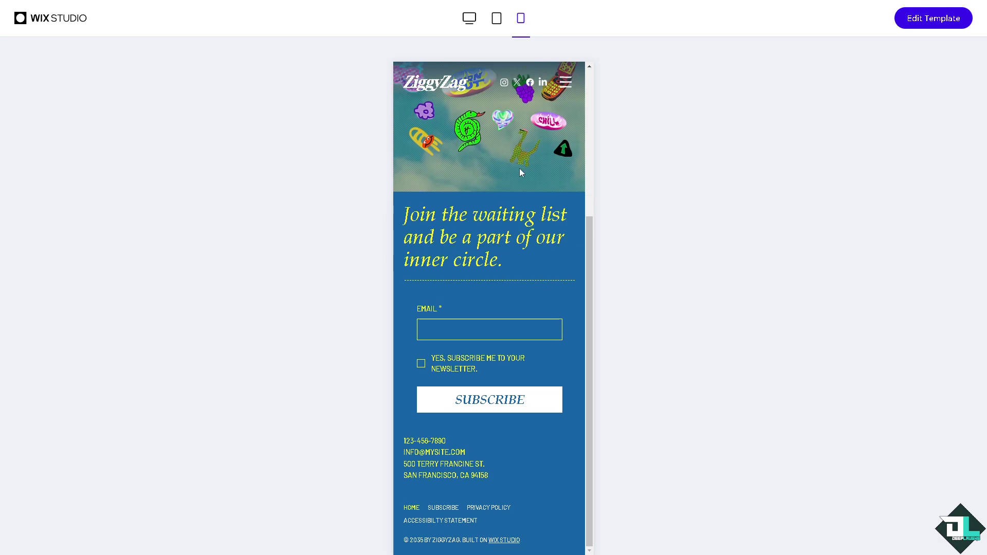
{"action": "scroll", "coordinate": [520, 168], "scroll_direction": "up", "scroll_amount": 4}
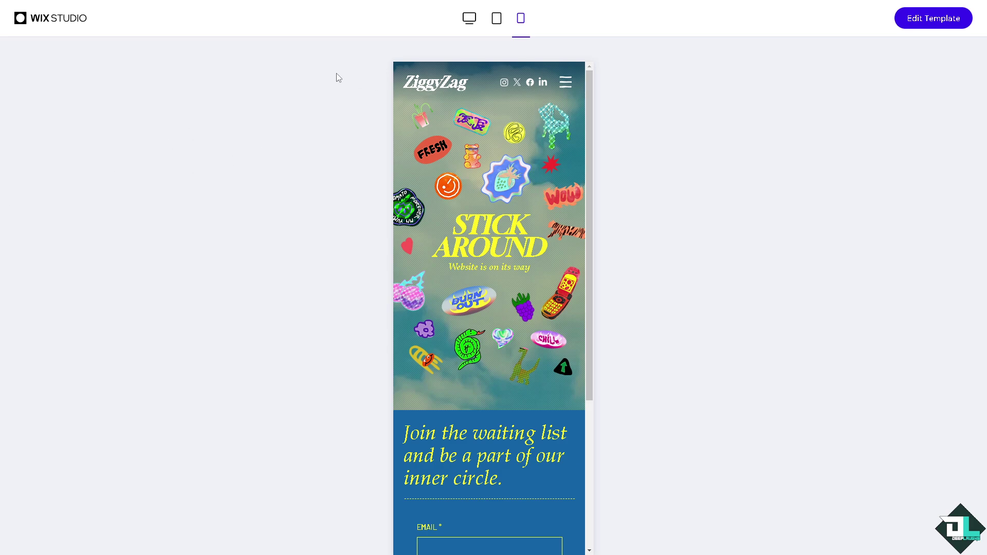
Open the previewed Coming Soon Landing Page template for editing and look over its home page
{"action": "left_click", "coordinate": [920, 21]}
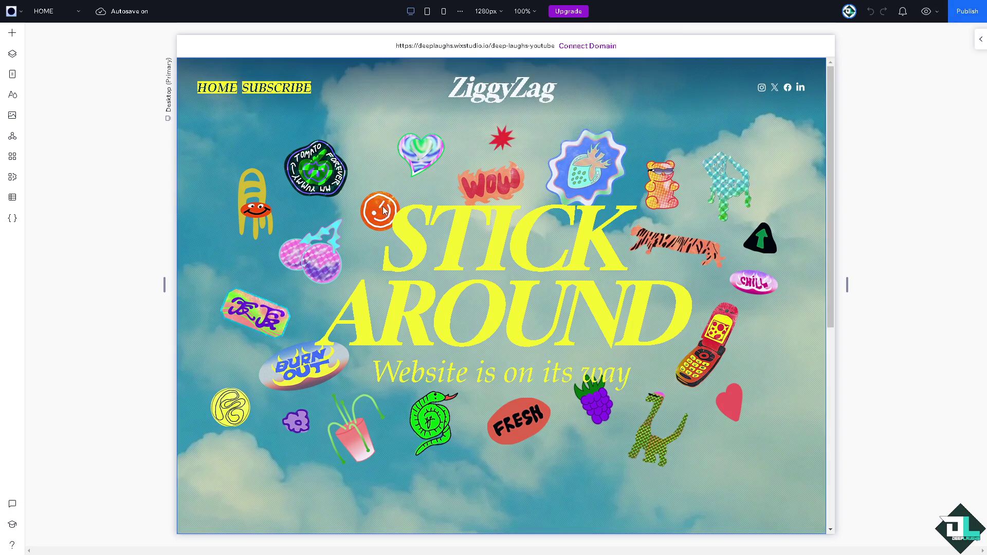
{"action": "scroll", "coordinate": [383, 208], "scroll_direction": "down", "scroll_amount": 3}
{"action": "scroll", "coordinate": [383, 209], "scroll_direction": "up", "scroll_amount": 3}
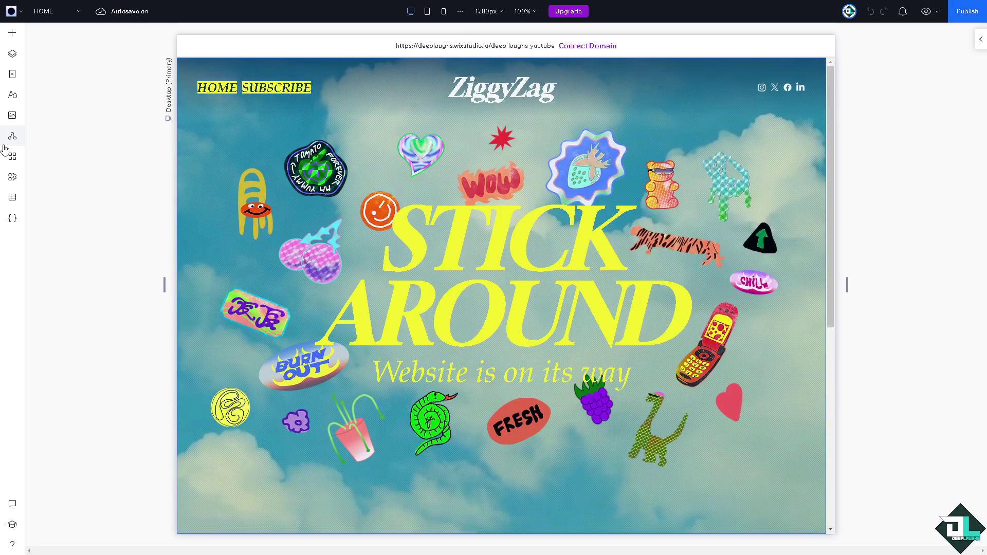
Add a video box below the subtitle in the lower part of the hero section and select the whole box
{"action": "left_click", "coordinate": [12, 34]}
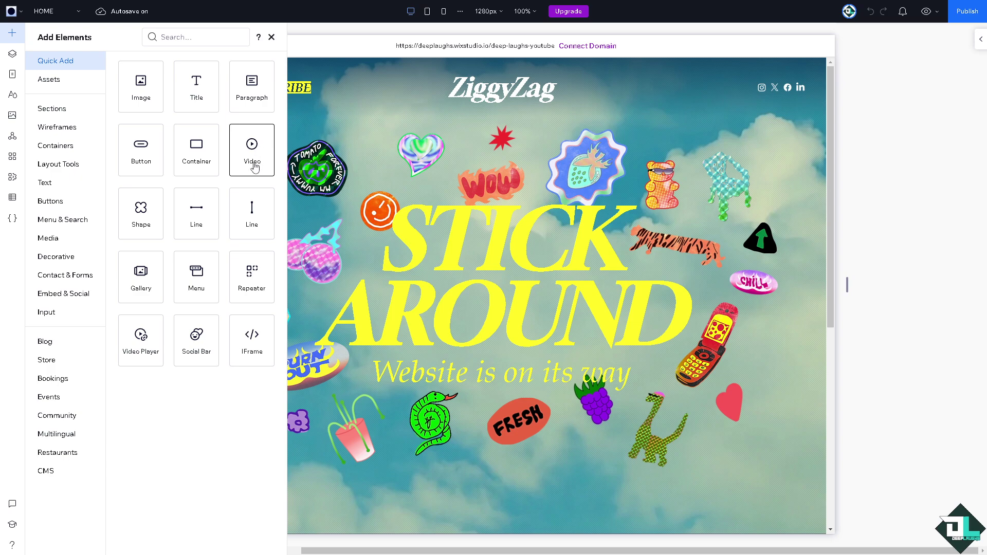
{"action": "left_click_drag", "start_coordinate": [260, 154], "coordinate": [576, 466]}
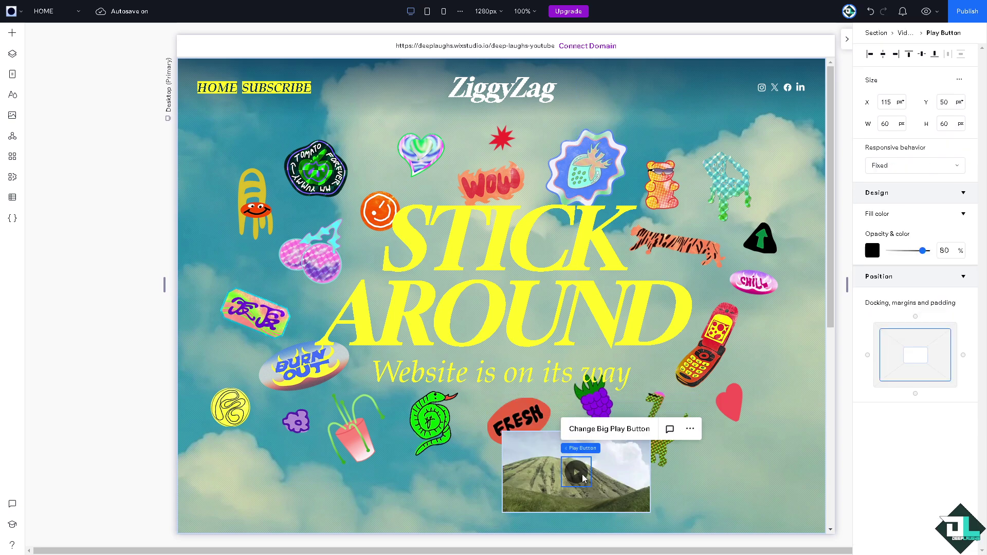
{"action": "left_click", "coordinate": [575, 448]}
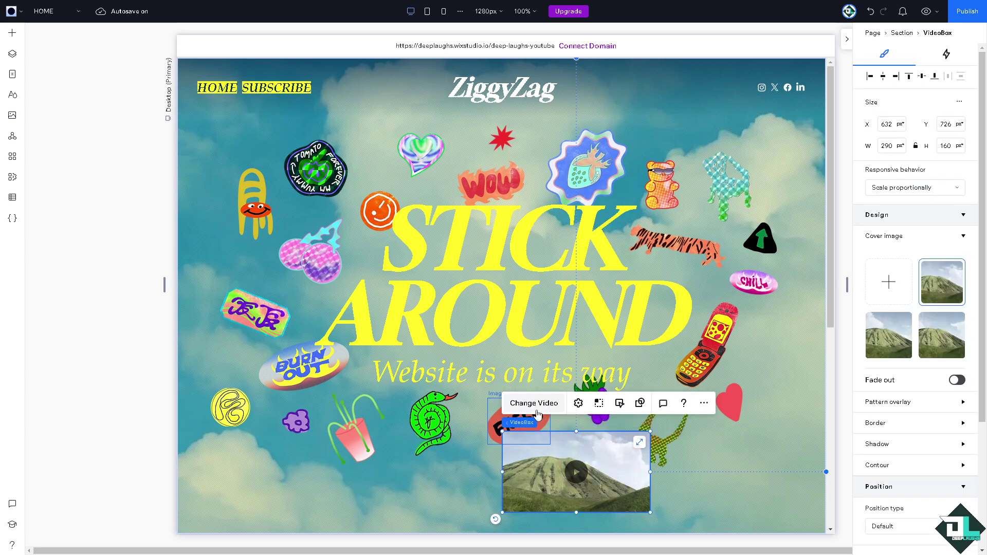
Look through the Media from Wix and Shutterstock libraries for a video to replace the placeholder
{"action": "left_click", "coordinate": [537, 414]}
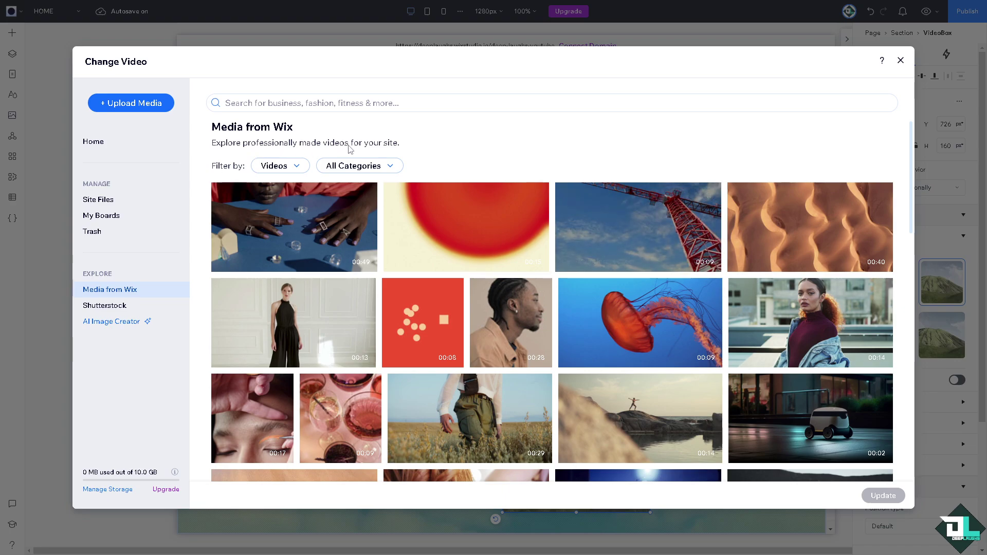
{"action": "scroll", "coordinate": [321, 310], "scroll_direction": "down", "scroll_amount": 6}
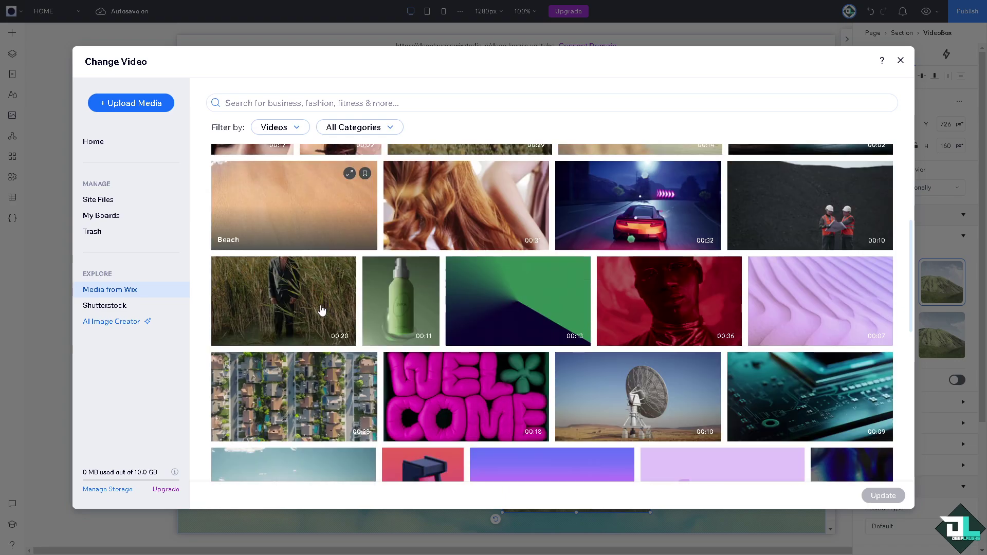
{"action": "left_click", "coordinate": [106, 307]}
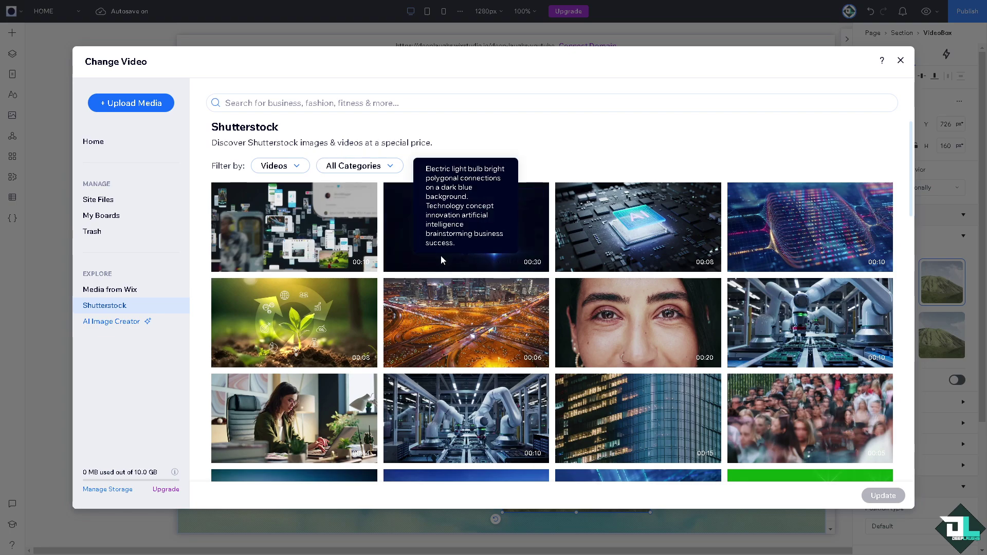
{"action": "scroll", "coordinate": [440, 253], "scroll_direction": "down", "scroll_amount": 2}
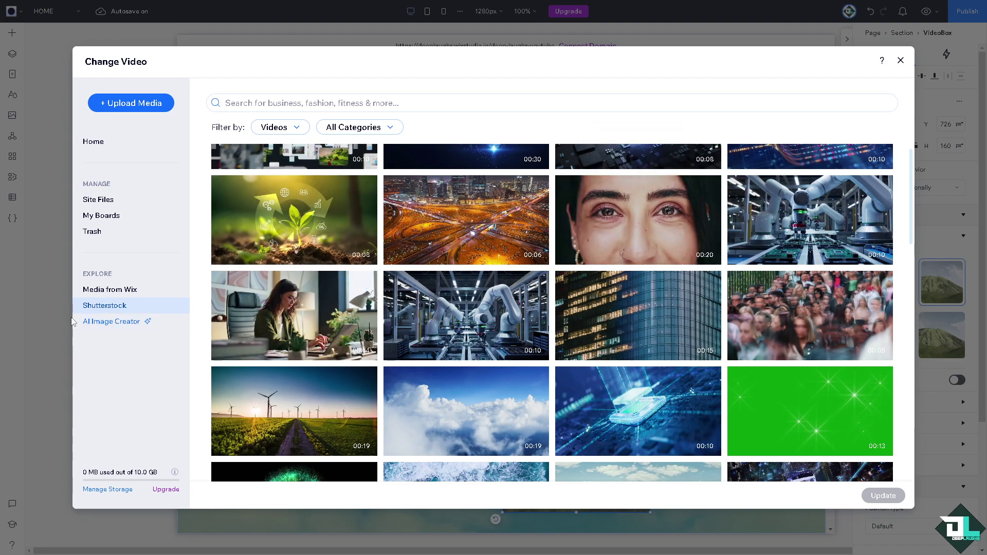
Generate an AI image from the prompt "how to navigate wix", select the Fantasy style, and exit without using the image
{"action": "left_click", "coordinate": [101, 322]}
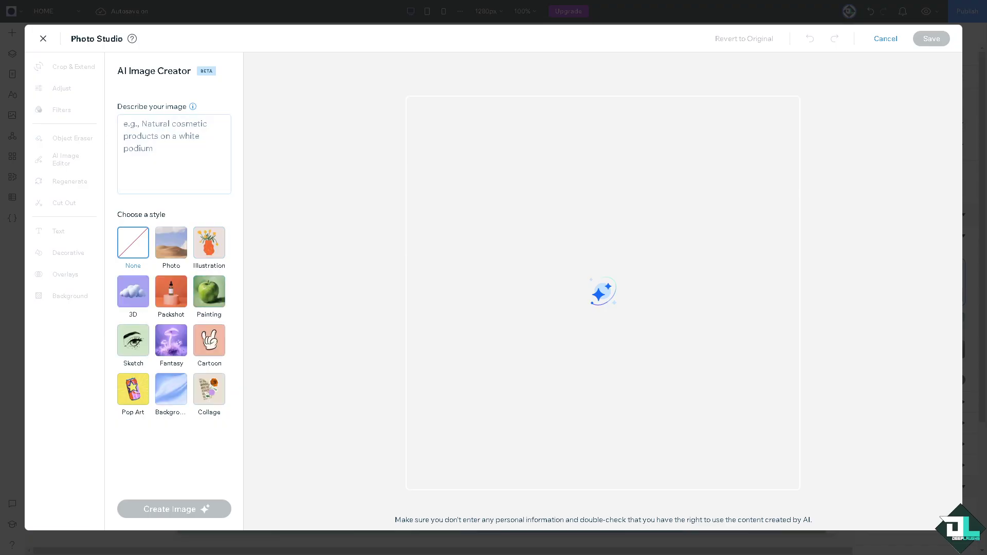
{"action": "left_click", "coordinate": [159, 131]}
{"action": "type", "text": "how to navigate wix"}
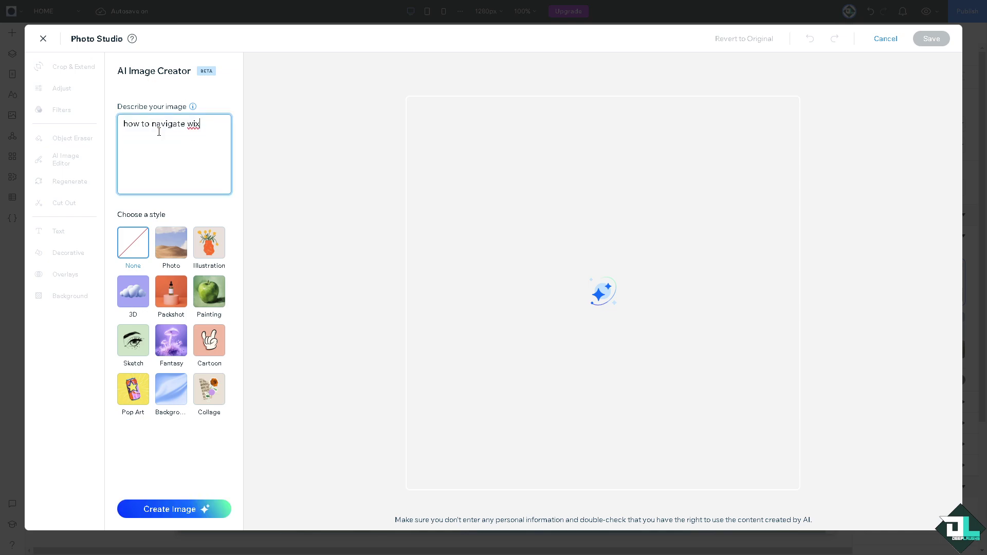
{"action": "left_click", "coordinate": [154, 511]}
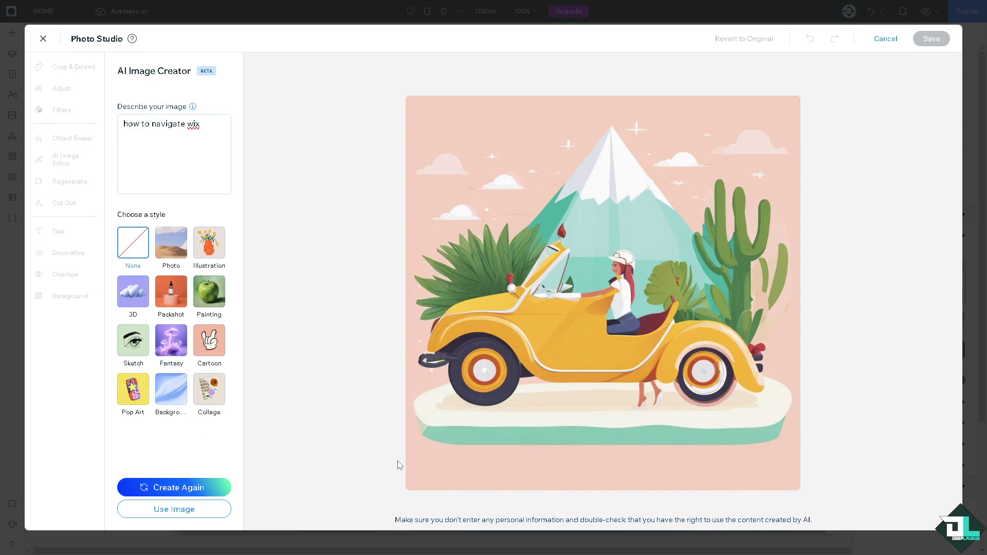
{"action": "mouse_move", "coordinate": [577, 341]}
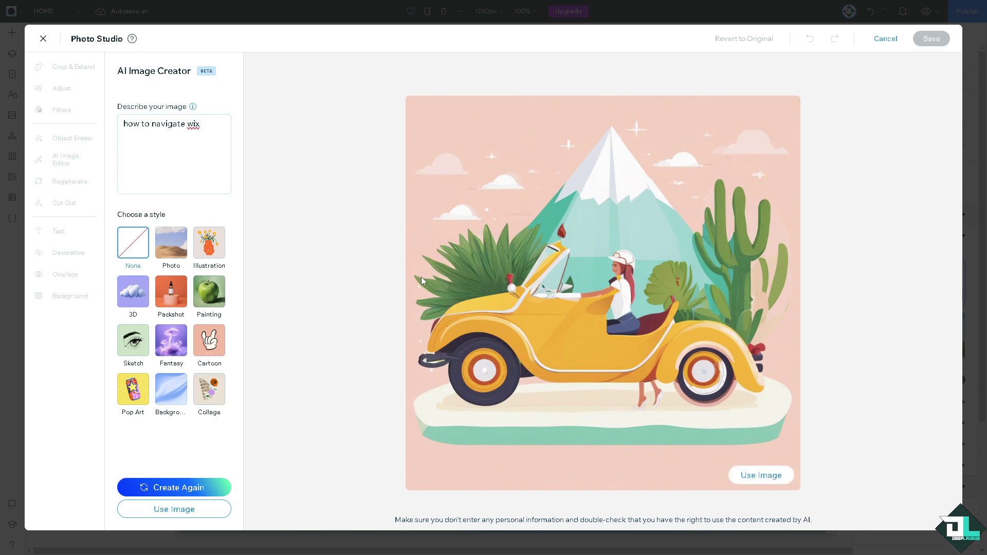
{"action": "left_click", "coordinate": [173, 343]}
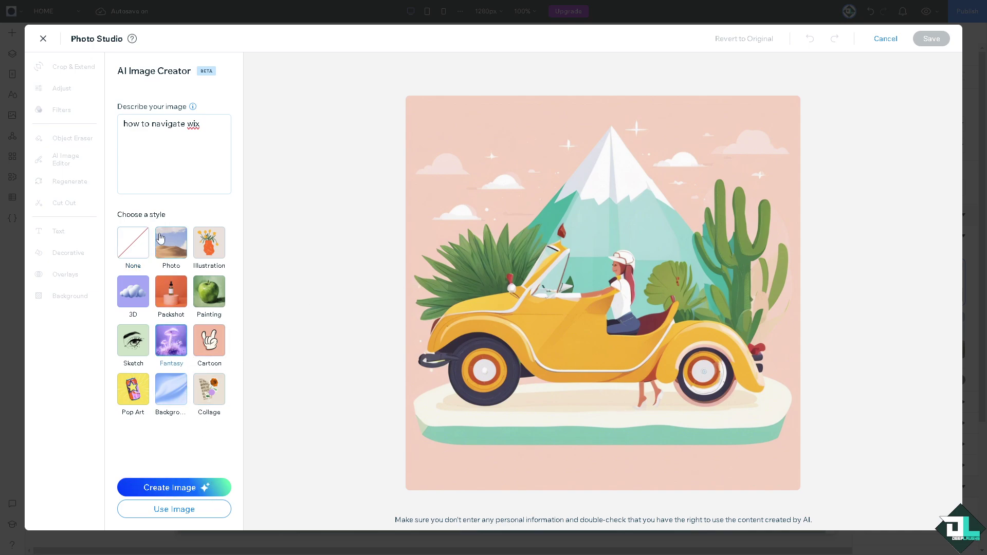
{"action": "left_click", "coordinate": [42, 39]}
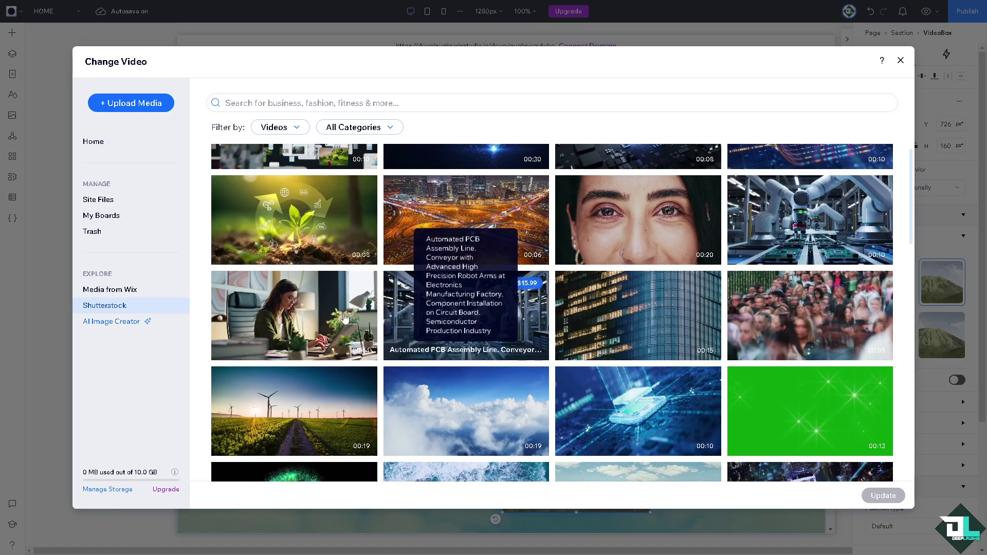
Replace the placeholder with the Jellyfish video from Media from Wix and place it at about X 14, Y 784, sized 234 × 129 px
{"action": "left_click", "coordinate": [129, 289]}
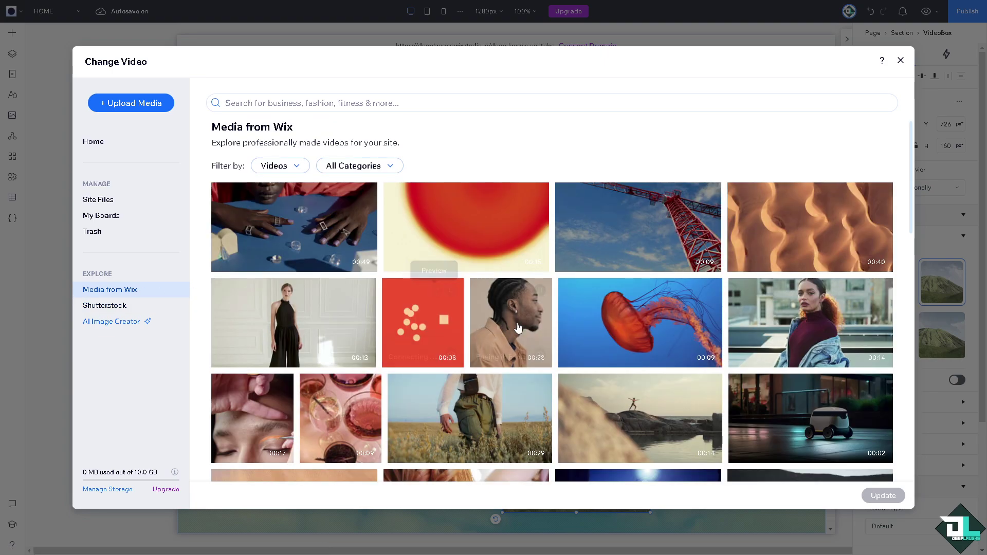
{"action": "scroll", "coordinate": [639, 317], "scroll_direction": "down", "scroll_amount": 2}
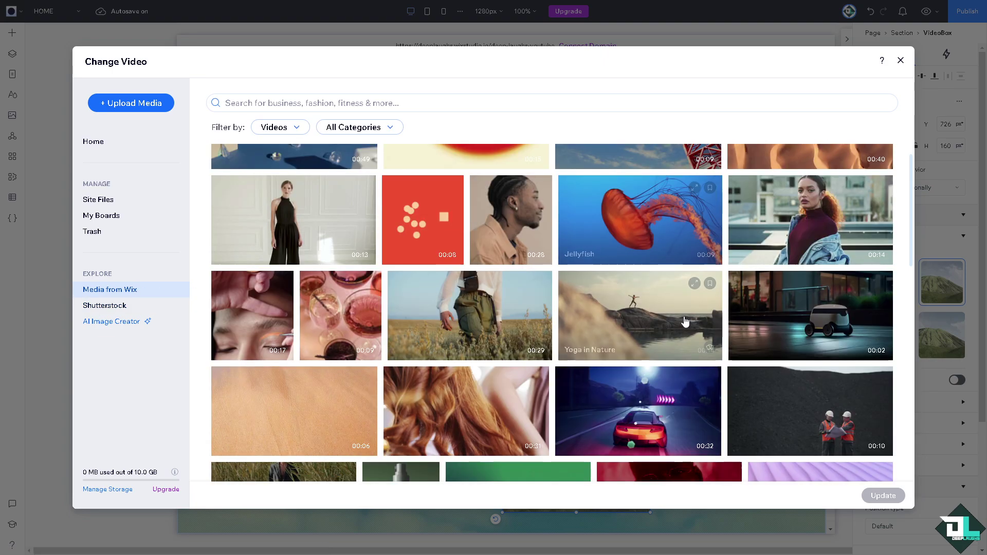
{"action": "left_click", "coordinate": [621, 224]}
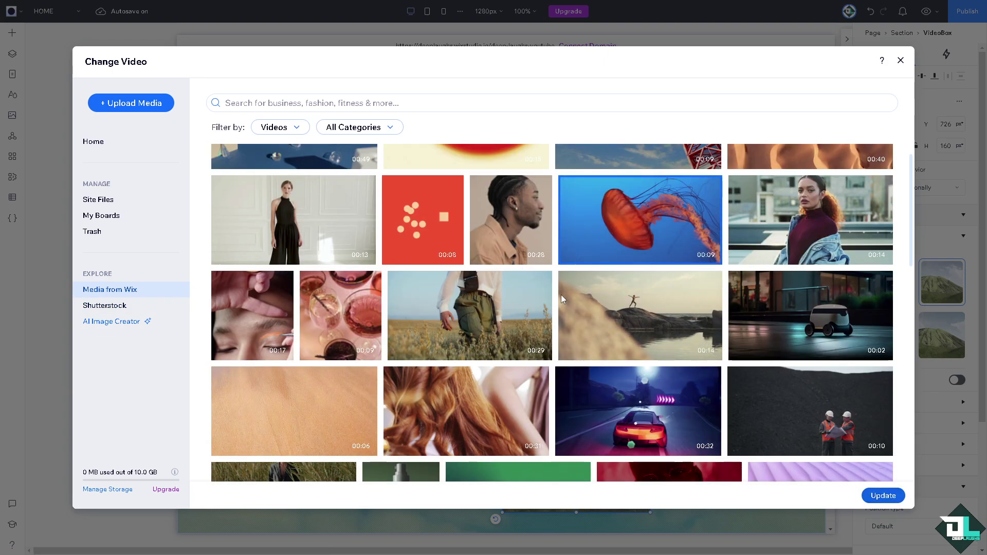
{"action": "left_click", "coordinate": [883, 495]}
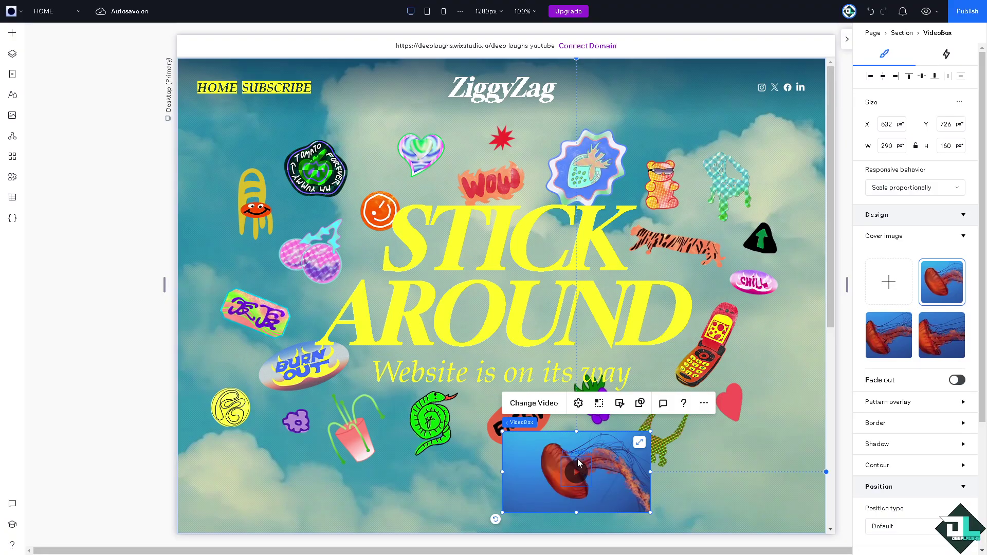
{"action": "left_click_drag", "start_coordinate": [587, 451], "coordinate": [303, 459]}
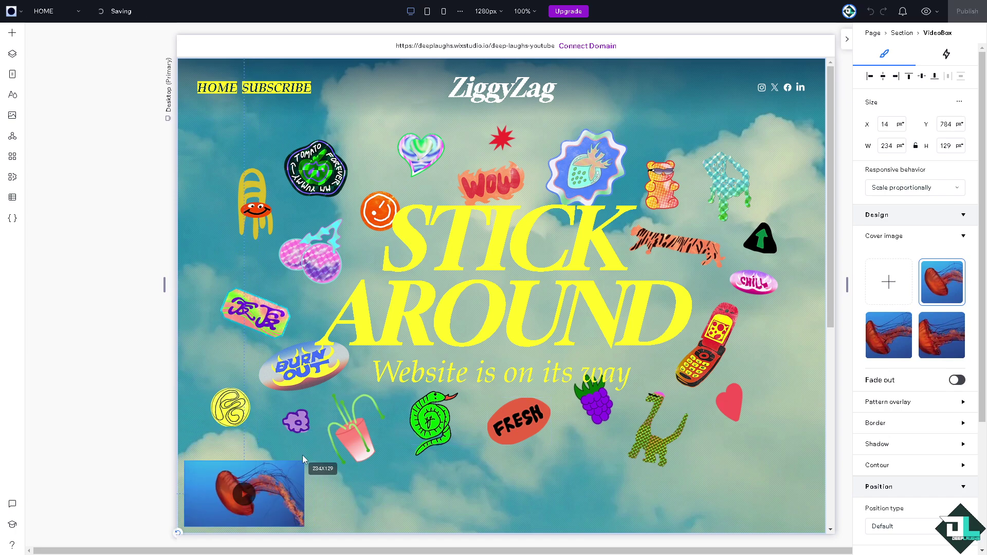
Replace the hero heading text STICK AROUND with "how to navigate wix"
{"action": "left_click", "coordinate": [453, 243]}
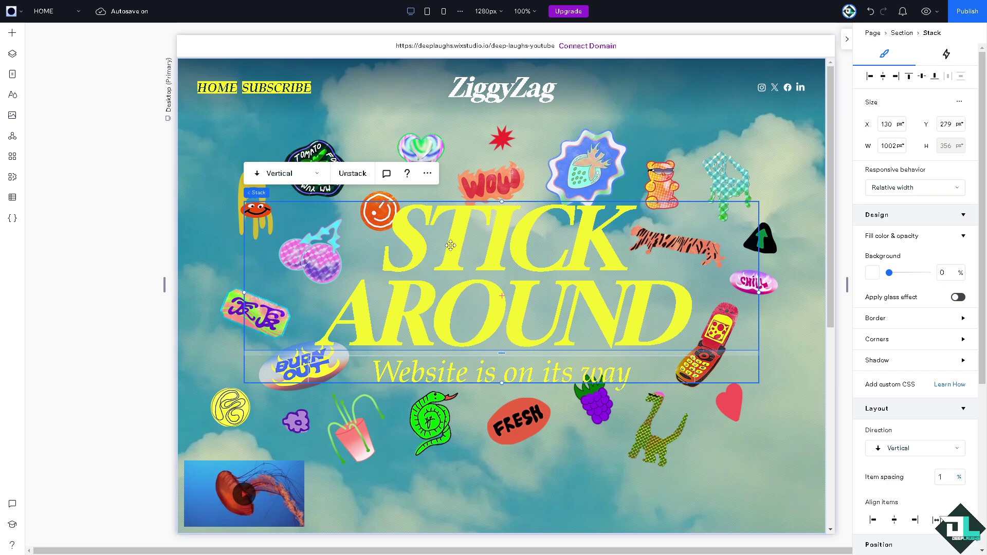
{"action": "left_click", "coordinate": [451, 245]}
{"action": "double_click", "coordinate": [451, 245]}
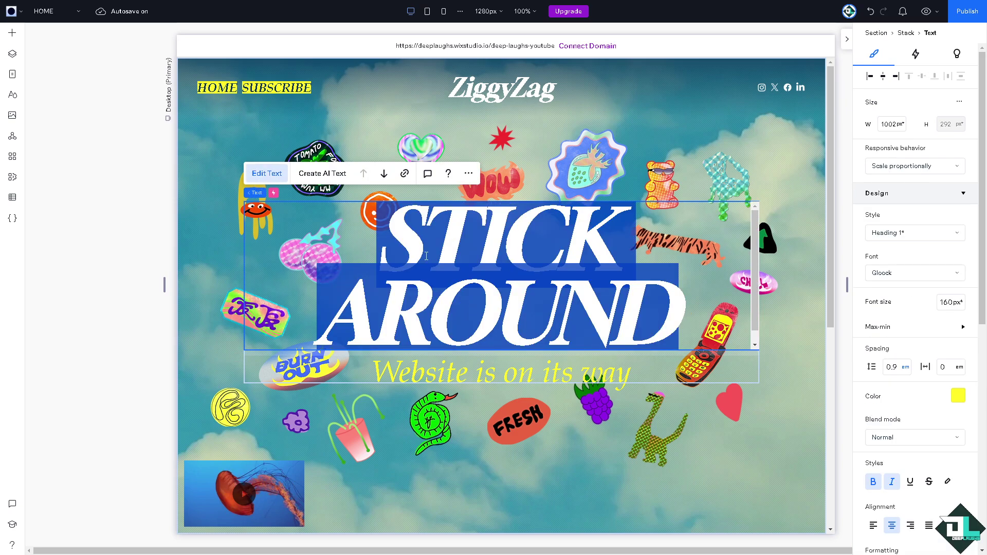
{"action": "left_click", "coordinate": [413, 226]}
{"action": "key", "text": "ctrl+a"}
{"action": "type", "text": "how to navigate wix"}
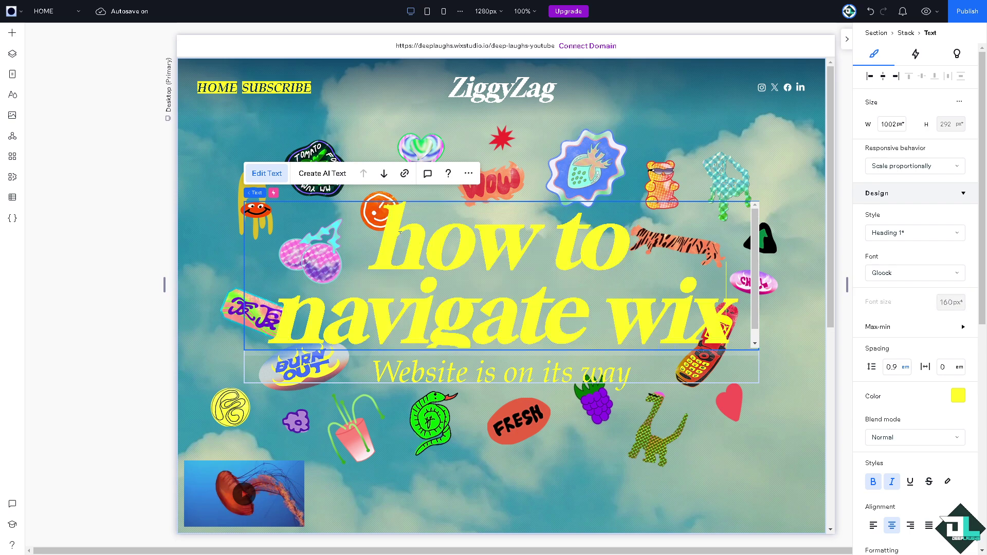
{"action": "left_click", "coordinate": [140, 292]}
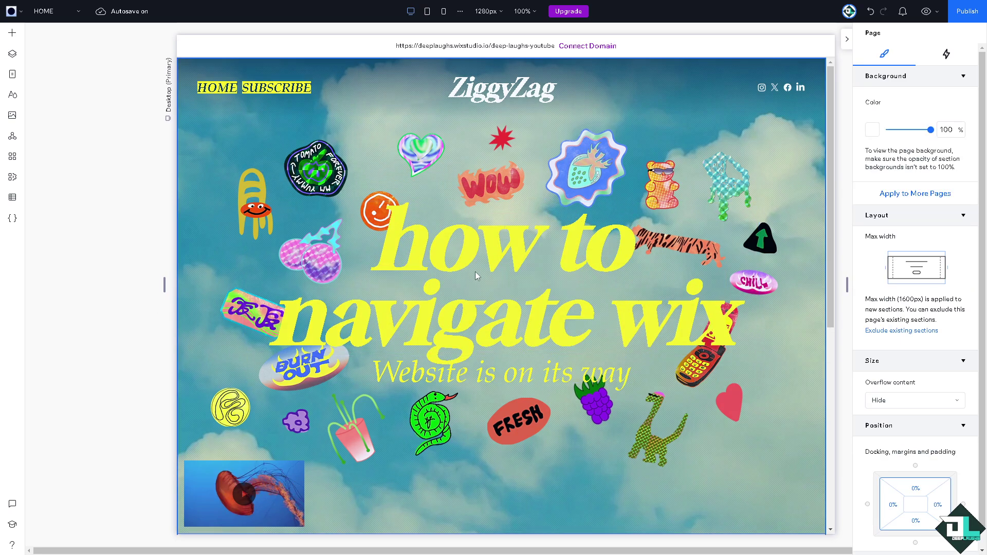
Upload the image "how to navigate wix.png" from the computer to the site files and add it to the page
{"action": "left_click", "coordinate": [477, 252]}
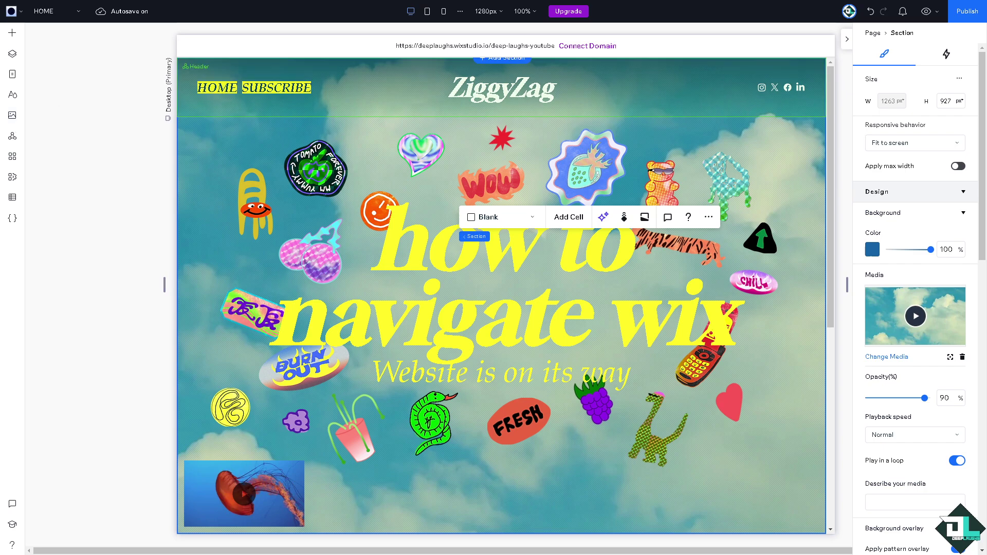
{"action": "left_click", "coordinate": [13, 117]}
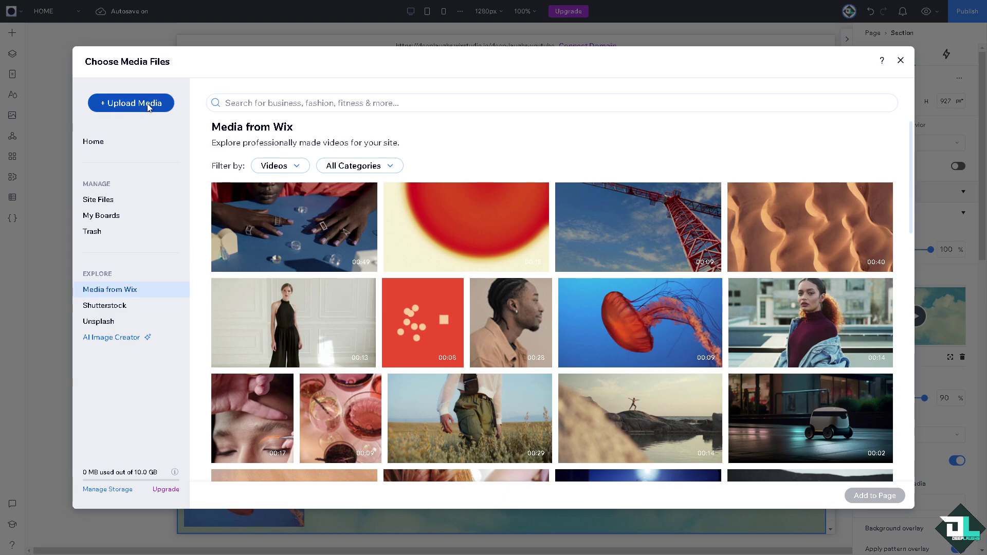
{"action": "left_click", "coordinate": [148, 106]}
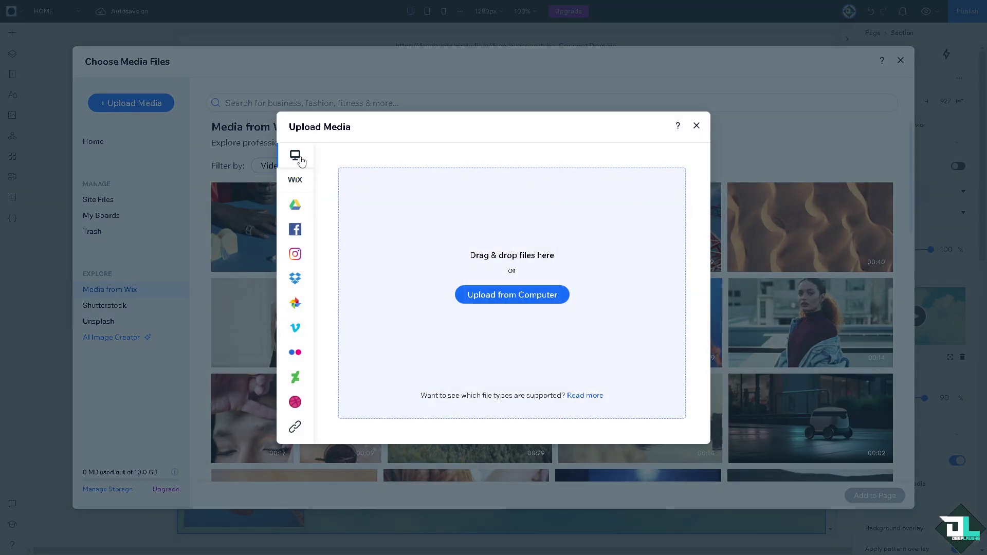
{"action": "mouse_move", "coordinate": [298, 160]}
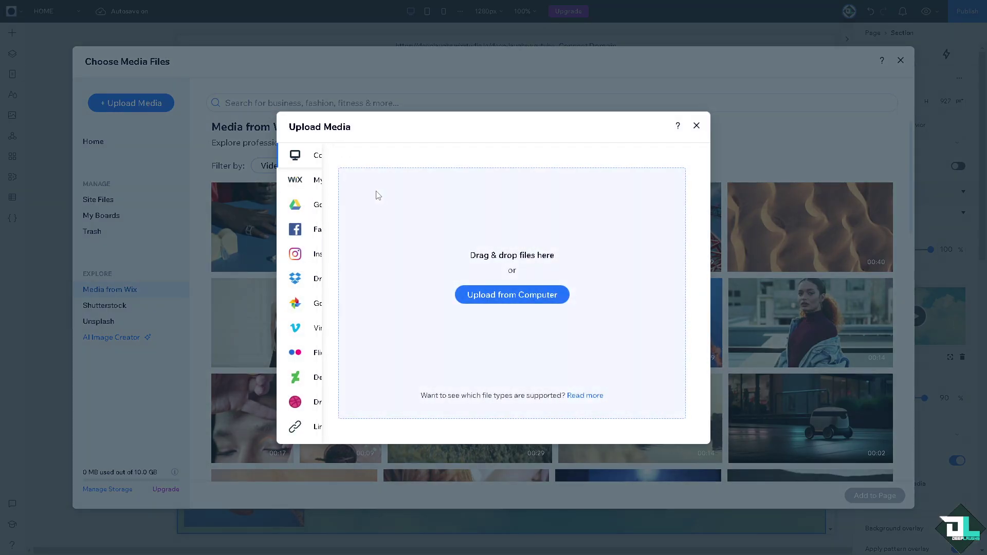
{"action": "mouse_move", "coordinate": [299, 190]}
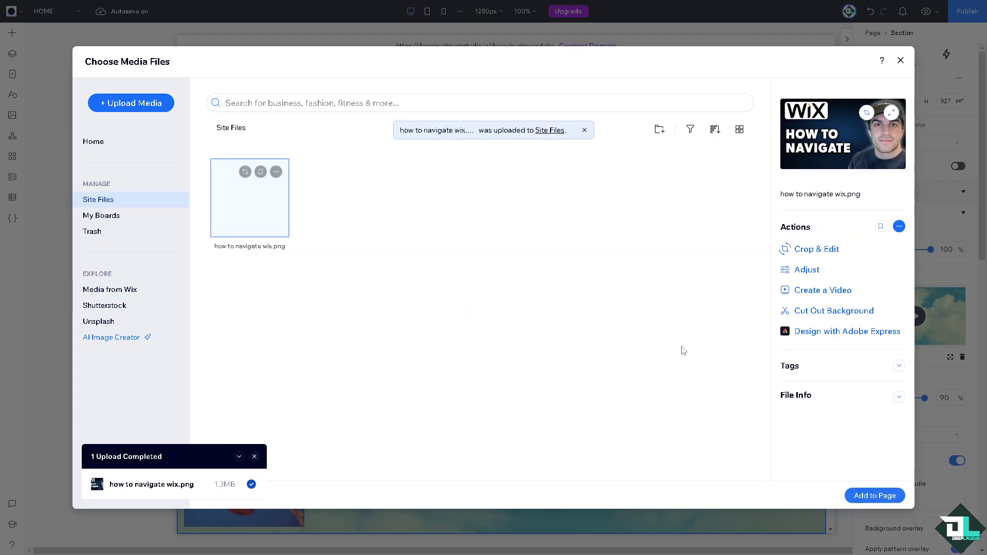
{"action": "left_click", "coordinate": [874, 496]}
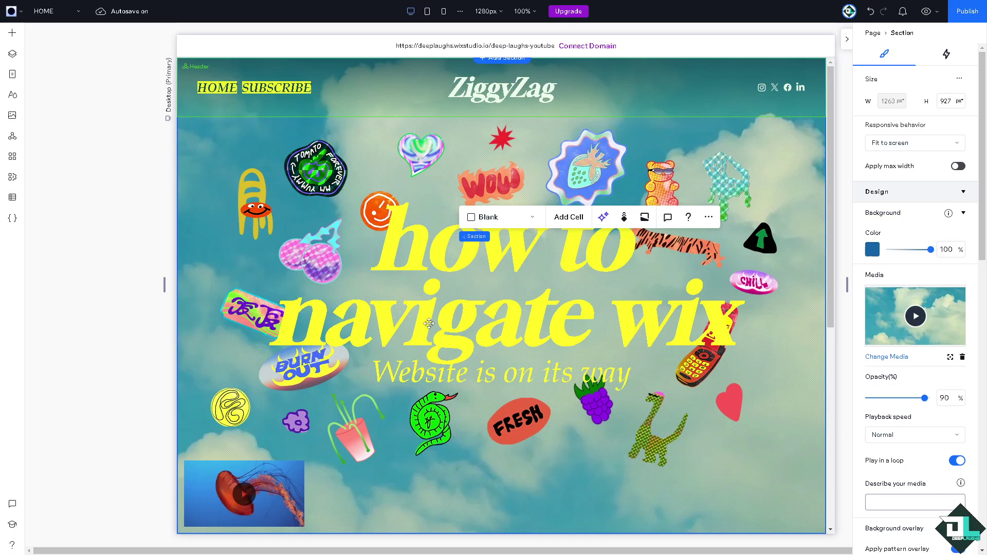
Move the uploaded image to about X 332, Y 30 px and the heading stack below it to about X 103, Y 372 px
{"action": "left_click", "coordinate": [408, 320]}
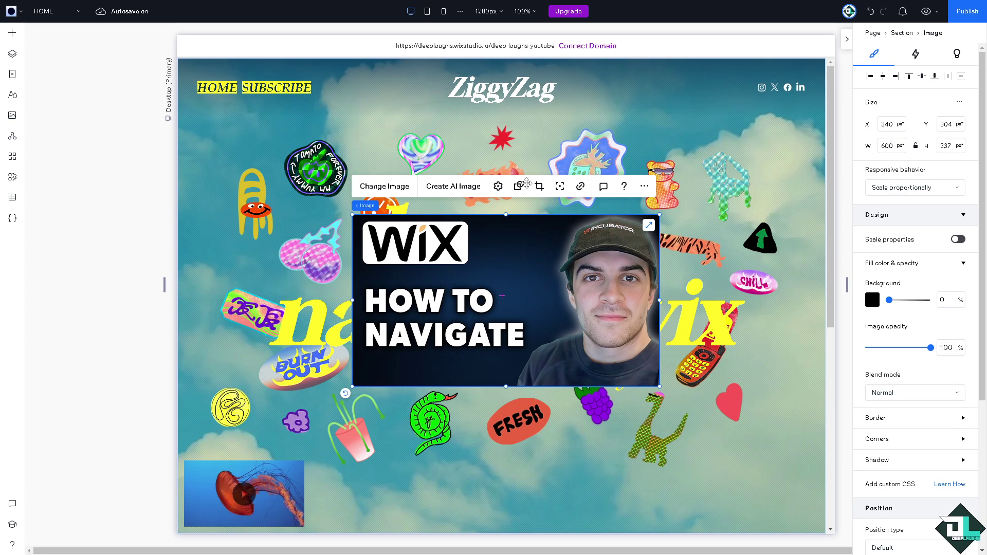
{"action": "left_click_drag", "start_coordinate": [526, 182], "coordinate": [515, 136]}
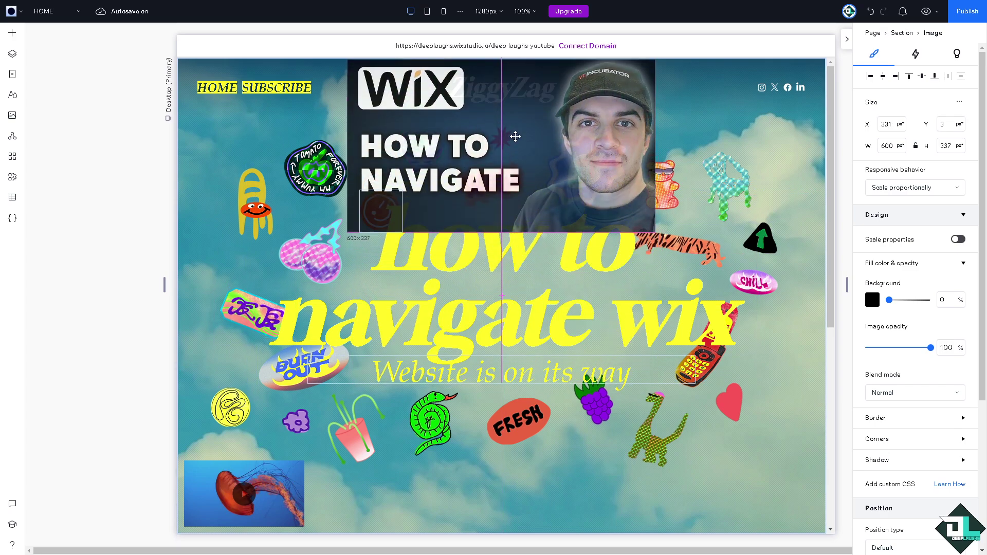
{"action": "left_click_drag", "start_coordinate": [657, 238], "coordinate": [658, 237]}
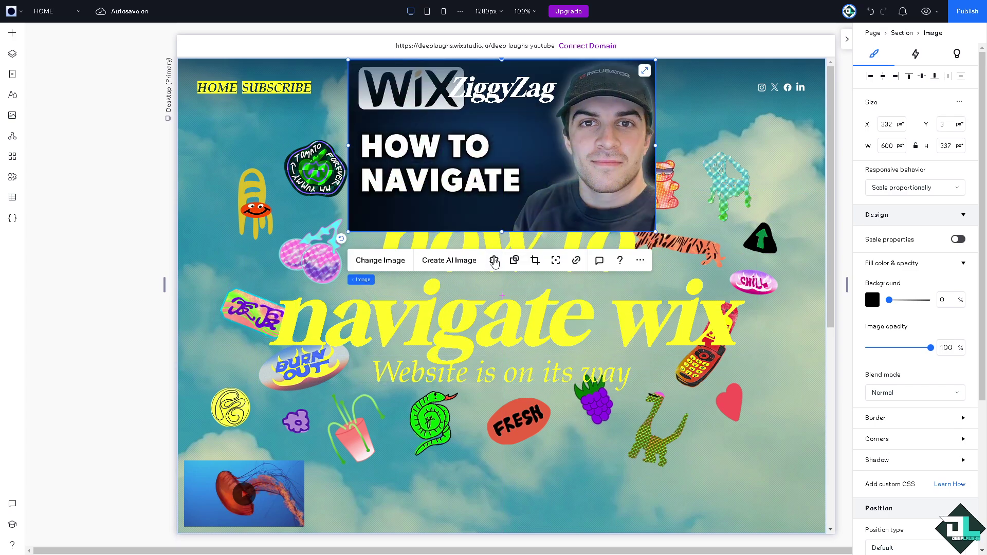
{"action": "left_click_drag", "start_coordinate": [429, 316], "coordinate": [413, 364]}
{"action": "left_click_drag", "start_coordinate": [547, 158], "coordinate": [550, 185]}
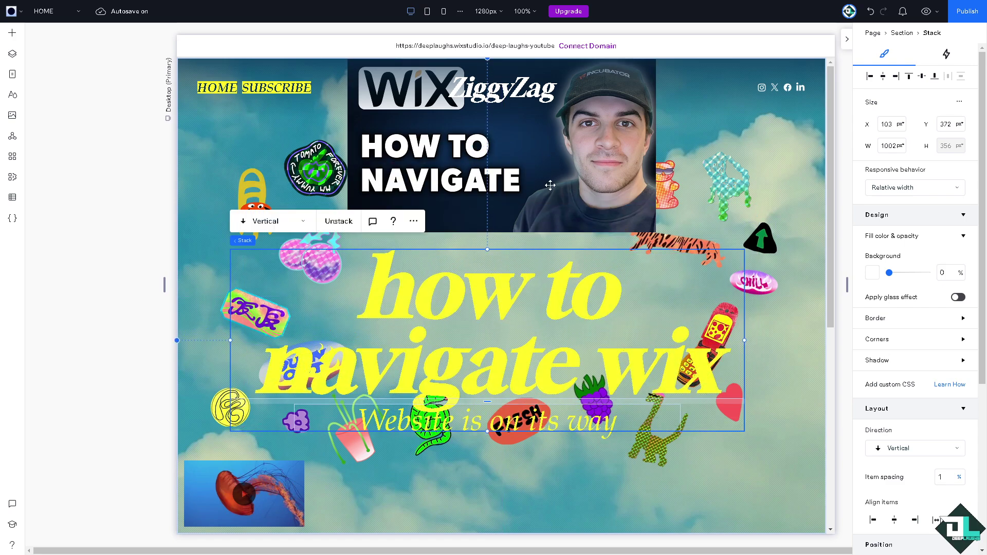
{"action": "mouse_move", "coordinate": [596, 136]}
{"action": "left_mouse_down"}
{"action": "mouse_move", "coordinate": [593, 168]}
{"action": "mouse_move", "coordinate": [593, 148]}
{"action": "left_mouse_up"}
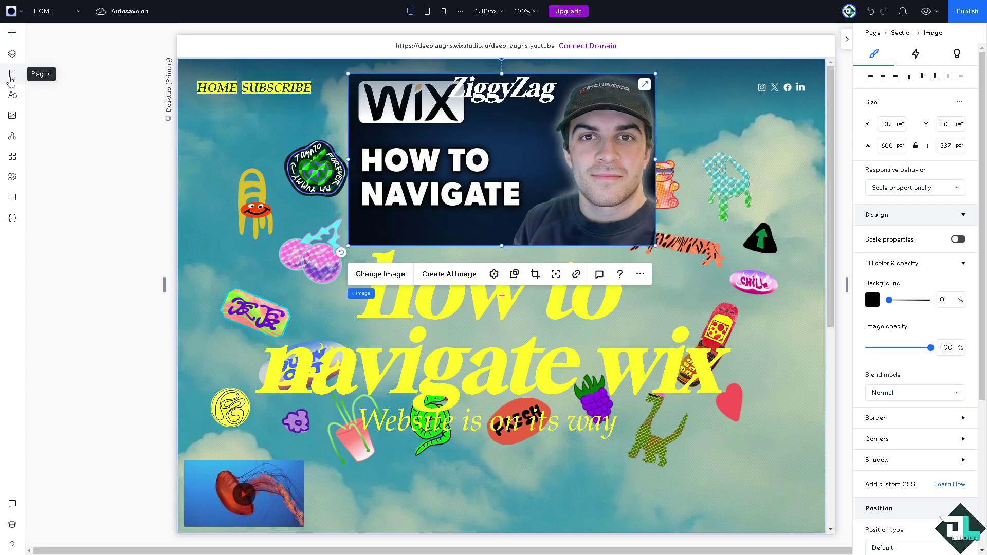
Look at the list of site pages and the types of new page that can be added
{"action": "left_click", "coordinate": [12, 78]}
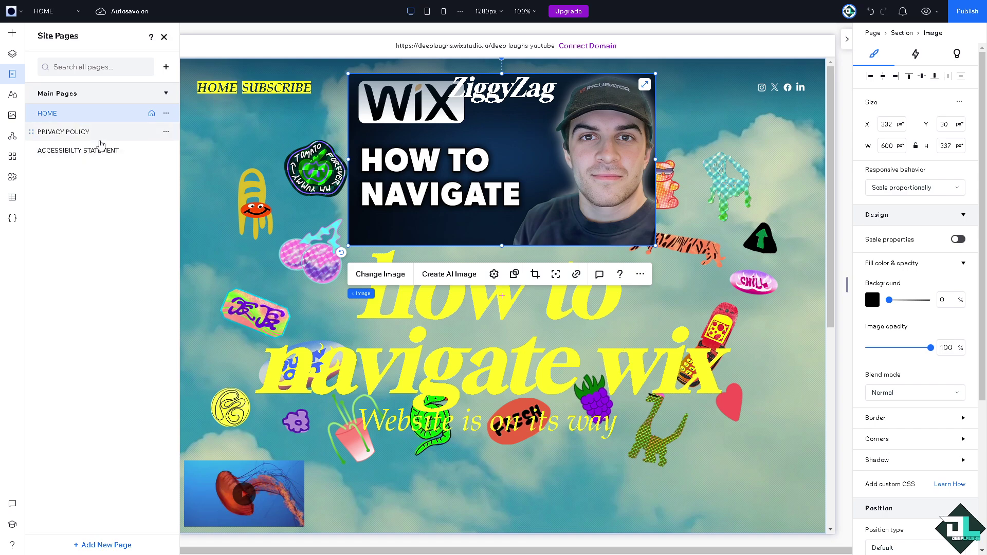
{"action": "left_click", "coordinate": [167, 67]}
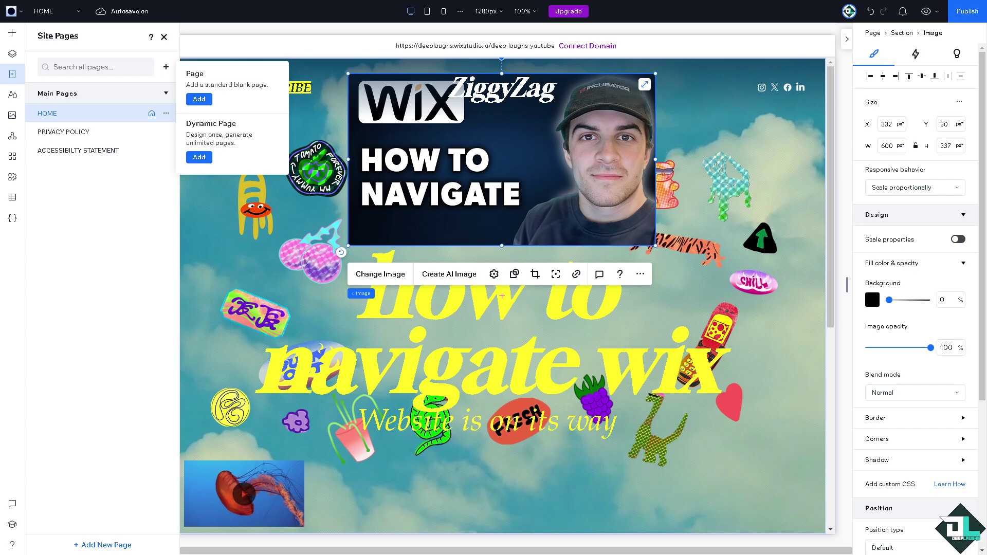
Browse the apps on the App Market home page and in the Design Elements category, and return to the page canvas
{"action": "left_click", "coordinate": [12, 156]}
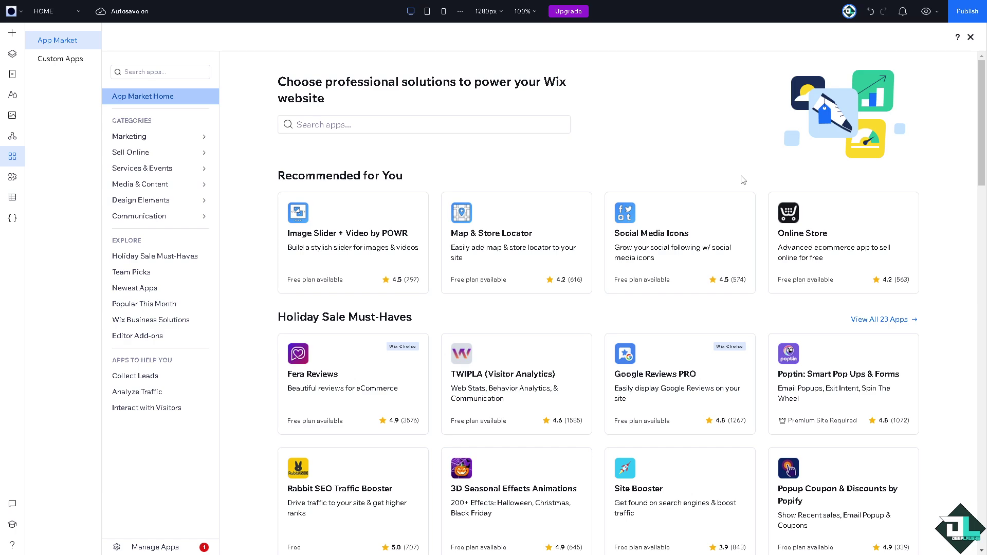
{"action": "scroll", "coordinate": [792, 216], "scroll_direction": "down", "scroll_amount": 5}
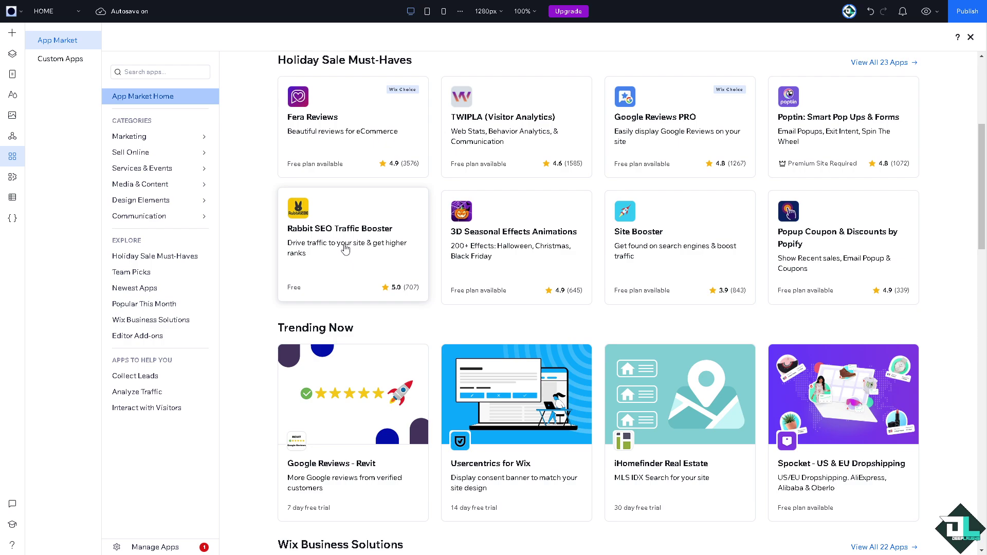
{"action": "scroll", "coordinate": [332, 318], "scroll_direction": "down", "scroll_amount": 7}
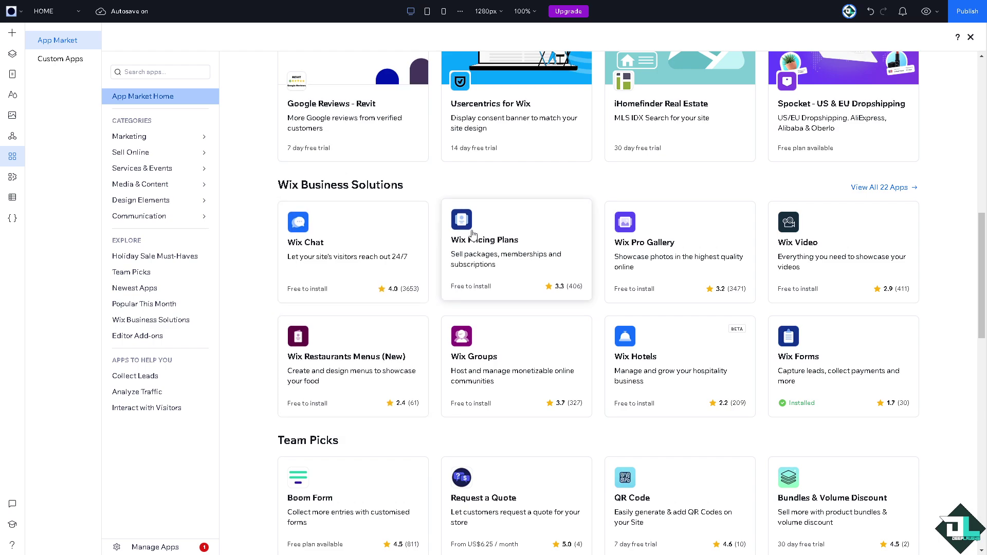
{"action": "scroll", "coordinate": [452, 251], "scroll_direction": "down", "scroll_amount": 2}
{"action": "scroll", "coordinate": [448, 253], "scroll_direction": "down", "scroll_amount": 8}
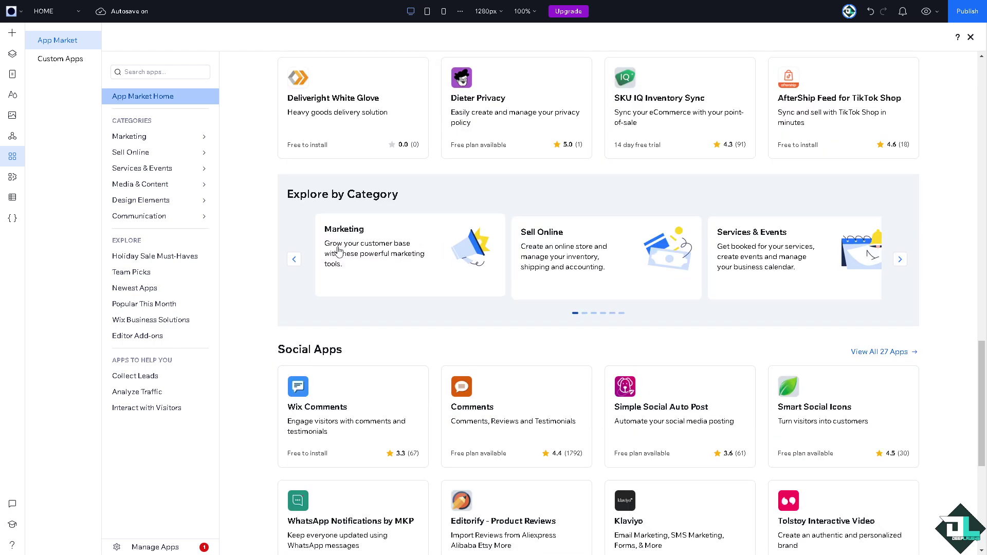
{"action": "scroll", "coordinate": [338, 250], "scroll_direction": "down", "scroll_amount": 6}
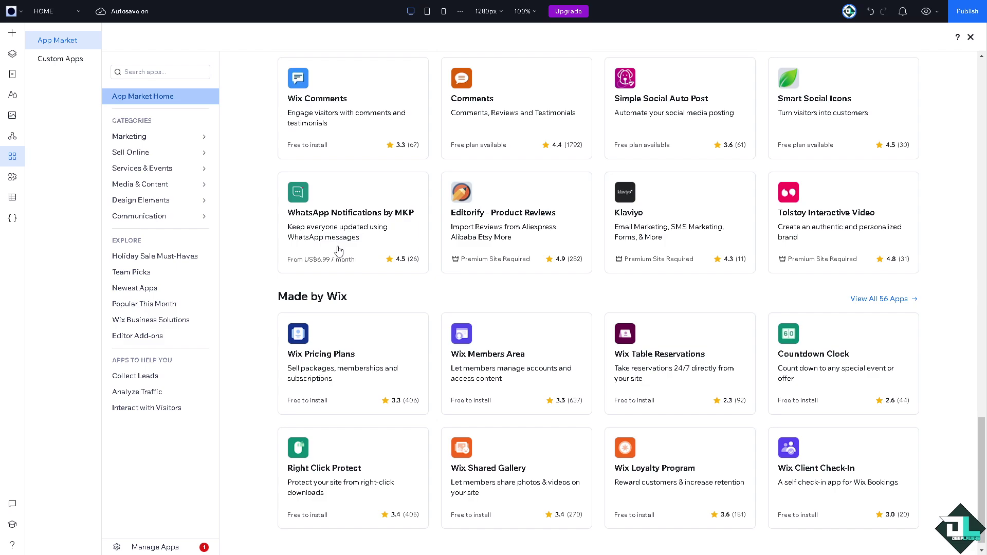
{"action": "left_click", "coordinate": [160, 203]}
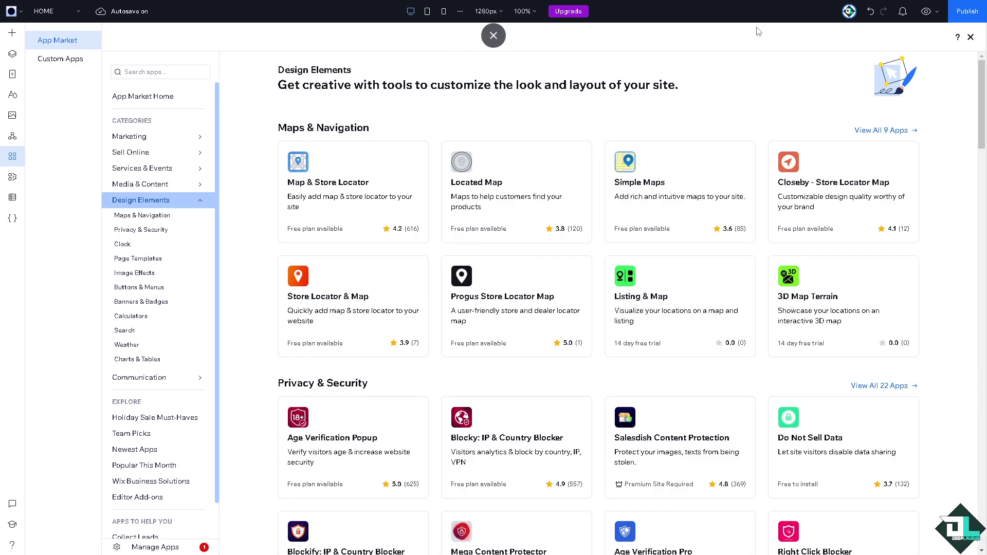
{"action": "left_click", "coordinate": [35, 16]}
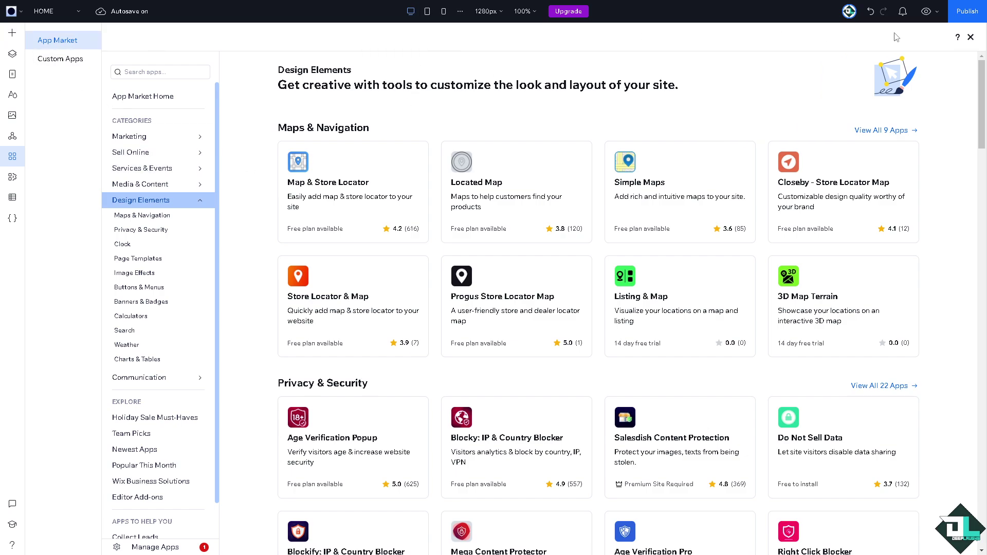
{"action": "left_click", "coordinate": [970, 37]}
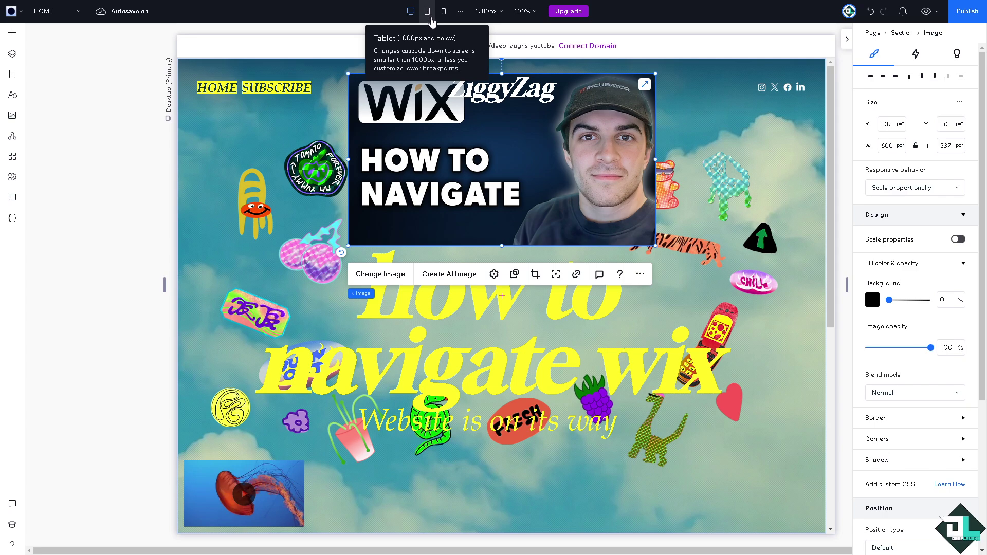
Check the page layout at the tablet and mobile breakpoints
{"action": "left_click", "coordinate": [431, 20]}
{"action": "left_click", "coordinate": [445, 16]}
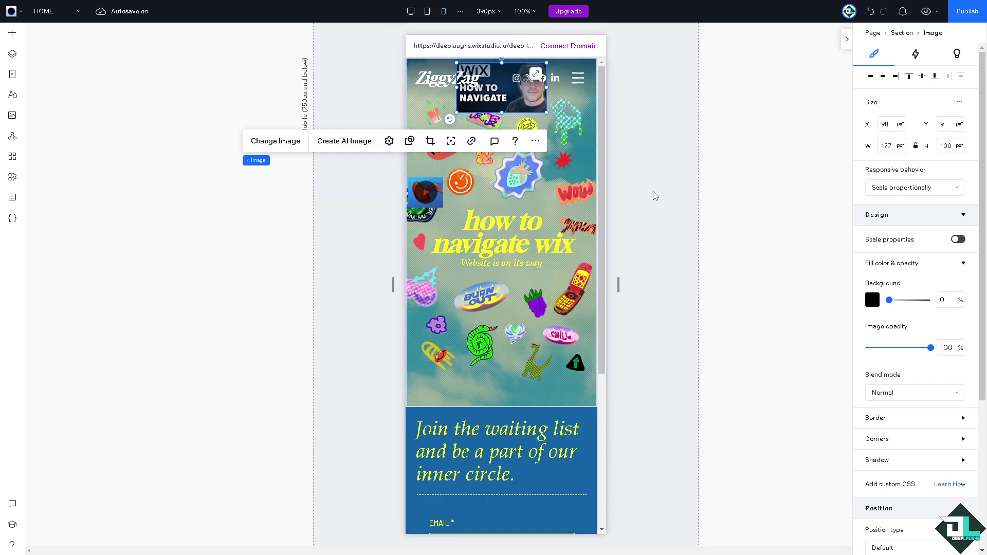
Start publishing the site and continue with the option to connect a customized domain
{"action": "left_click", "coordinate": [967, 12]}
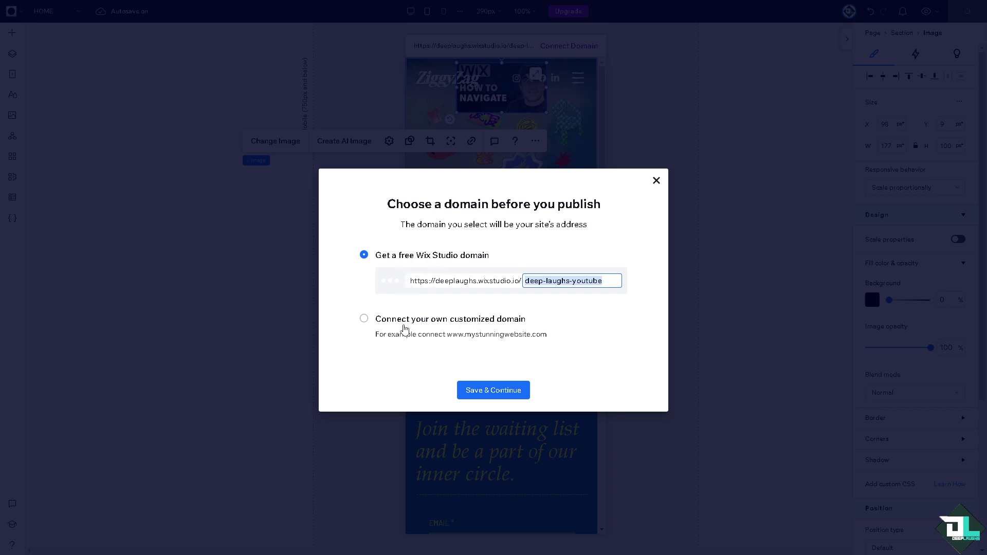
{"action": "left_click", "coordinate": [364, 319]}
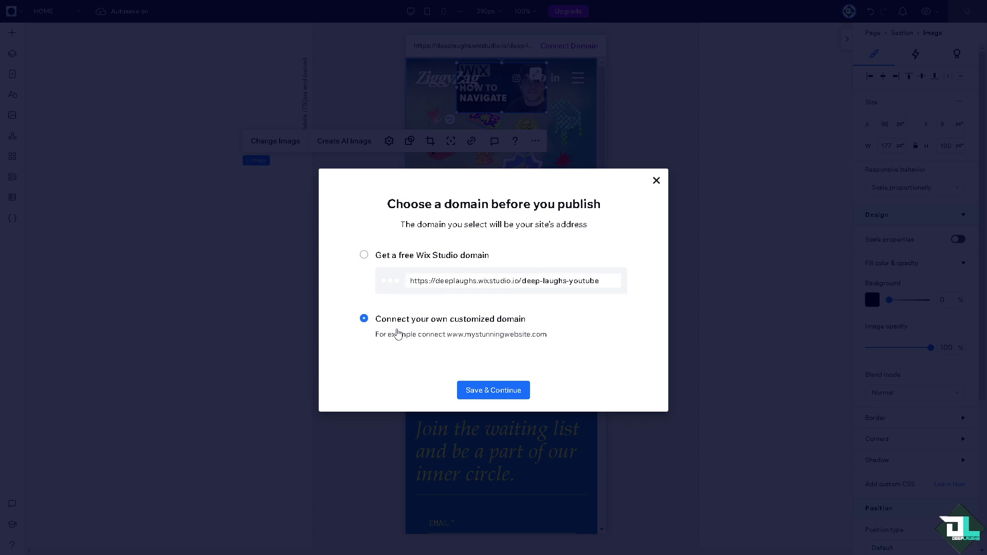
{"action": "left_click", "coordinate": [503, 392]}
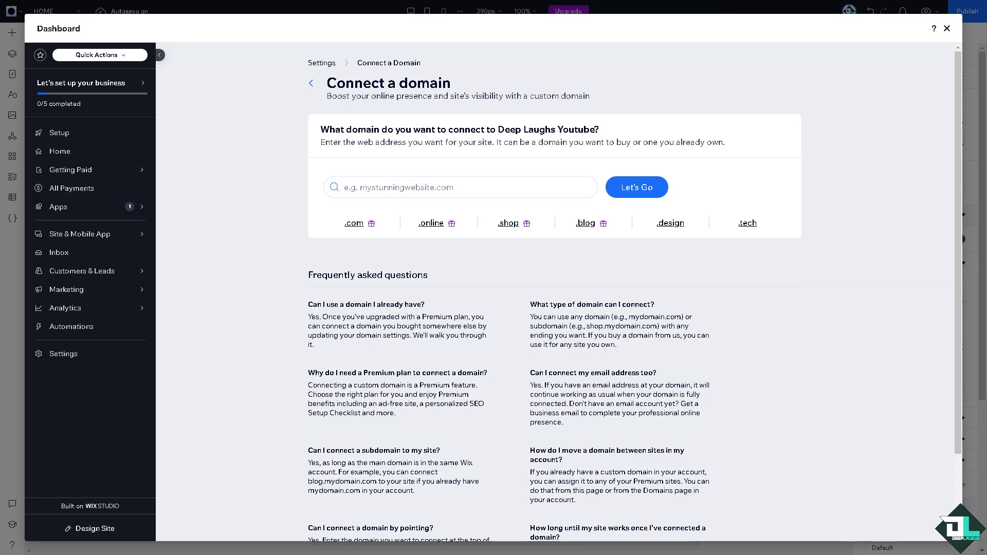
{"action": "left_click", "coordinate": [398, 188]}
{"action": "type", "text": "w"}
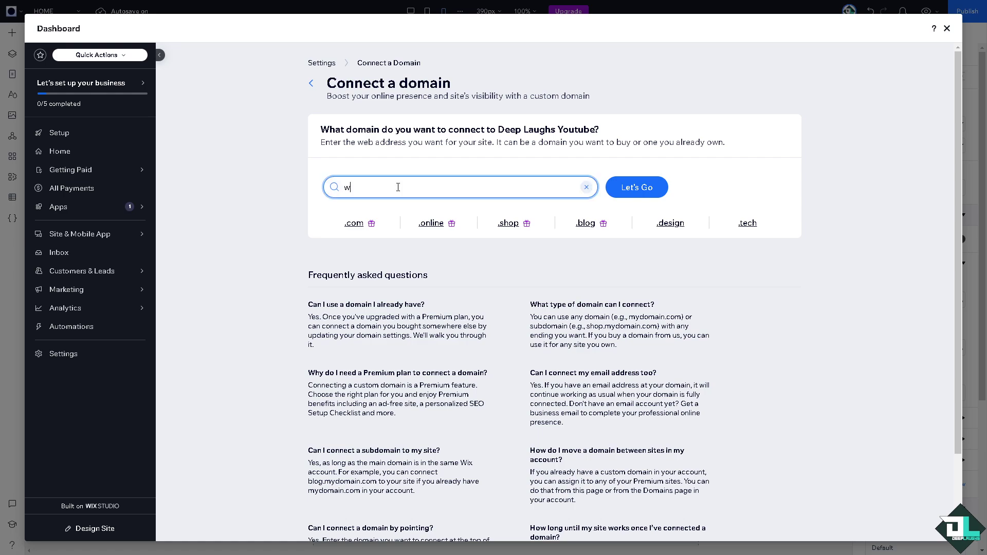
{"action": "type", "text": "ww.deeplaughs.com"}
{"action": "left_click", "coordinate": [659, 195]}
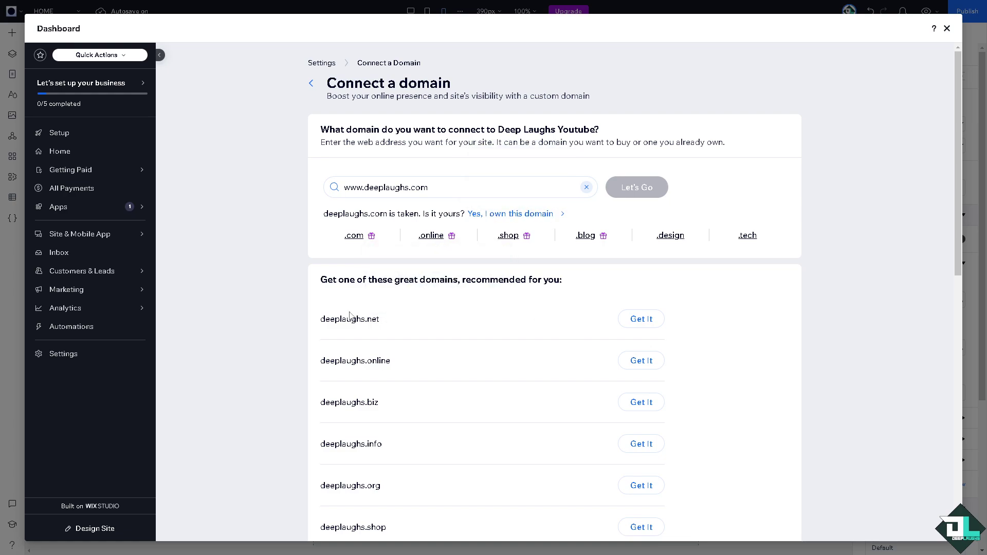
{"action": "left_click", "coordinate": [647, 320]}
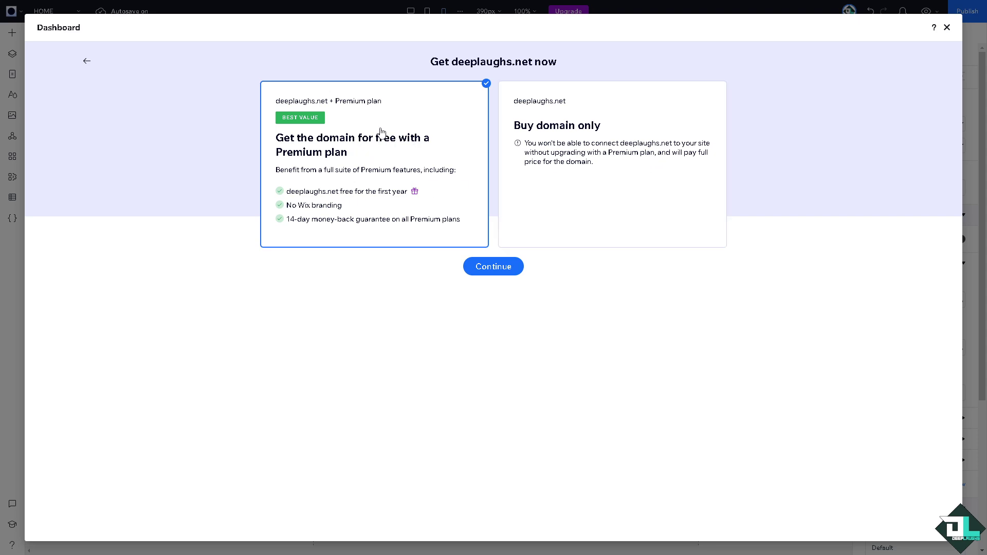
{"action": "left_click", "coordinate": [498, 271]}
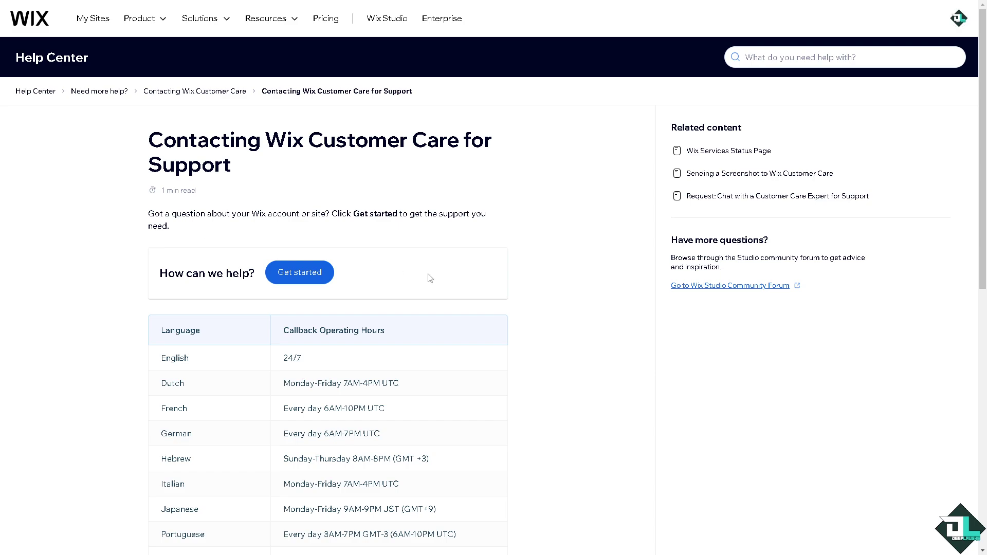
Read the Help Center article on contacting Wix Customer Care, including the callback operating hours by language and the notes
{"action": "scroll", "coordinate": [430, 278], "scroll_direction": "down", "scroll_amount": 1}
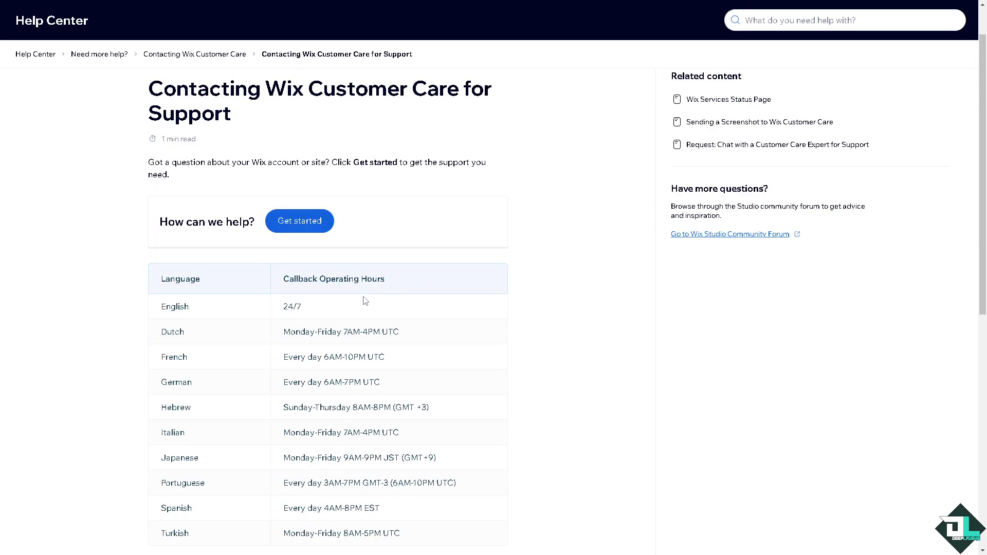
{"action": "scroll", "coordinate": [303, 315], "scroll_direction": "down", "scroll_amount": 3}
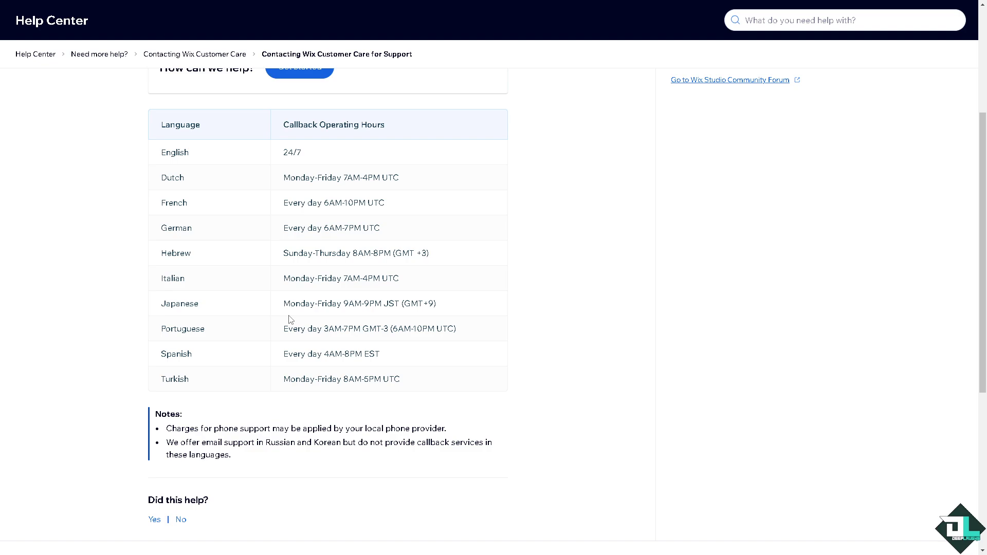
{"action": "scroll", "coordinate": [290, 319], "scroll_direction": "down", "scroll_amount": 2}
{"action": "scroll", "coordinate": [290, 319], "scroll_direction": "up", "scroll_amount": 4}
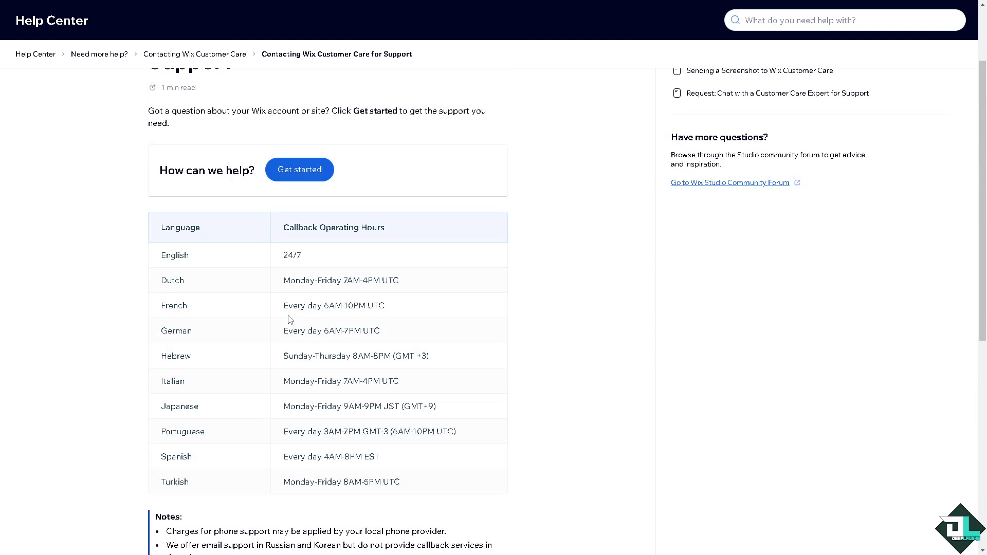
{"action": "scroll", "coordinate": [290, 319], "scroll_direction": "up", "scroll_amount": 2}
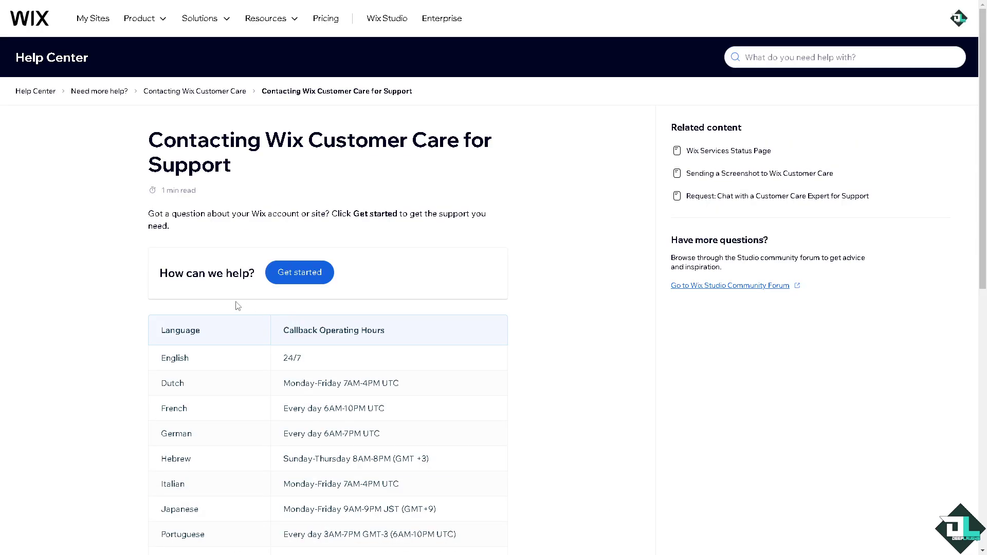